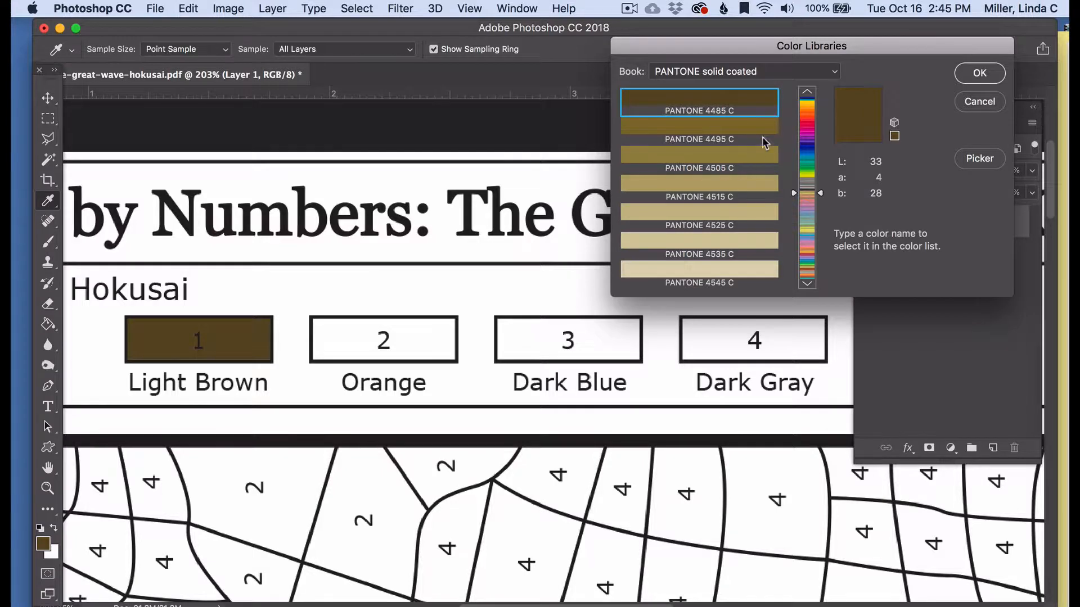
- Choose PANTONE 1385 C from the solid coated library as foreground color and fill the Orange legend box 2 with it
click(808, 117)
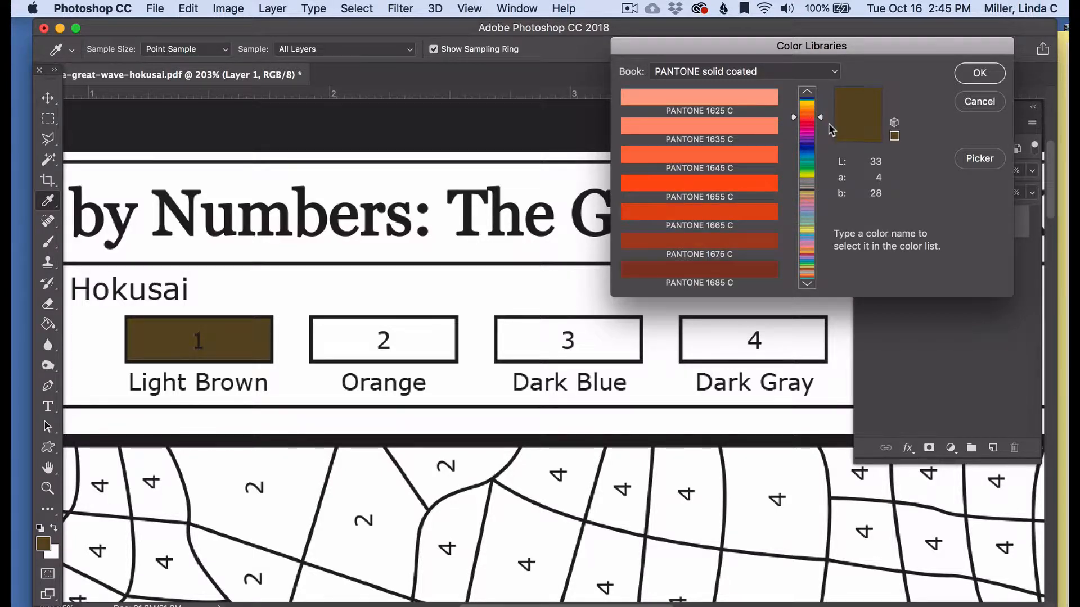
drag(822, 121, 822, 112)
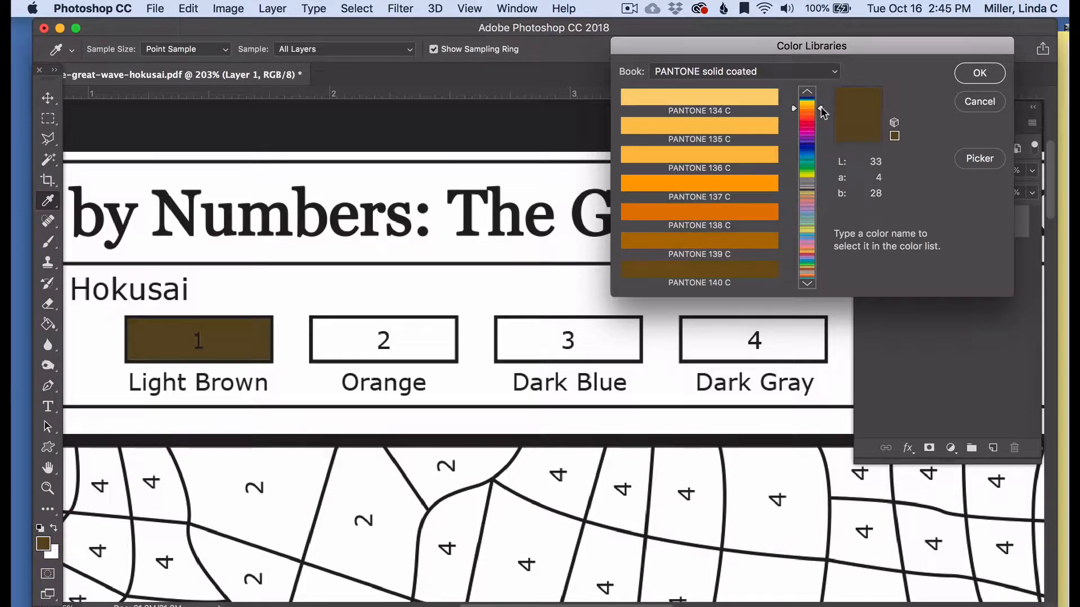
click(808, 284)
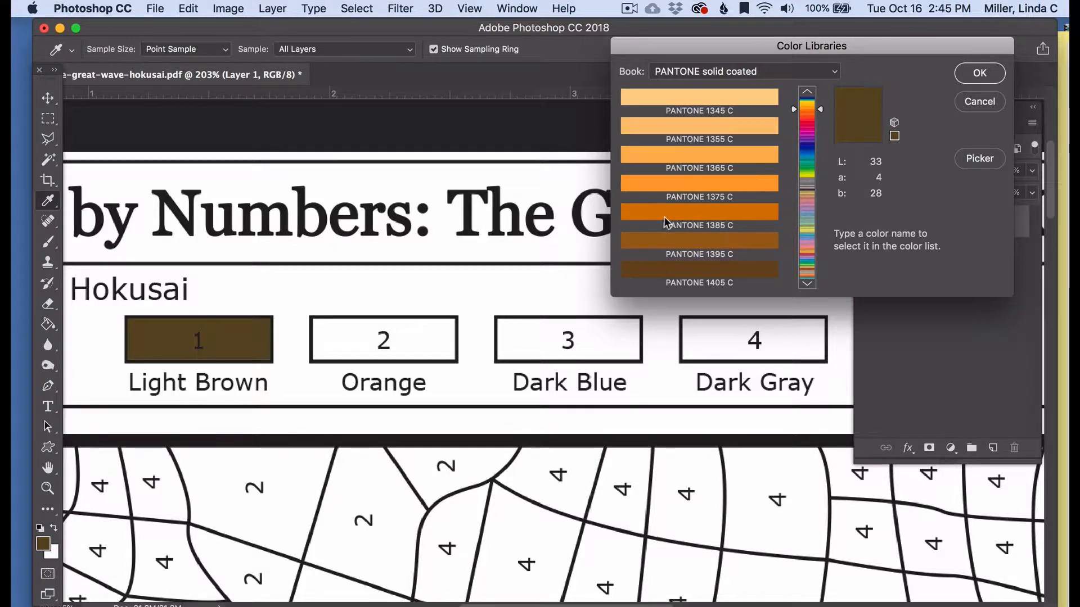
click(724, 213)
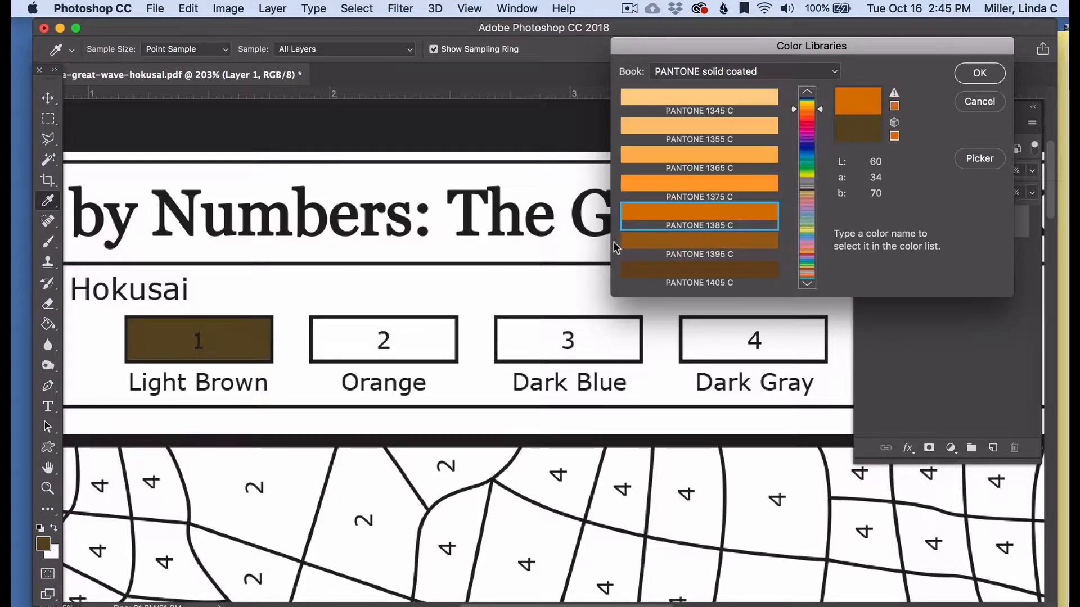
click(980, 74)
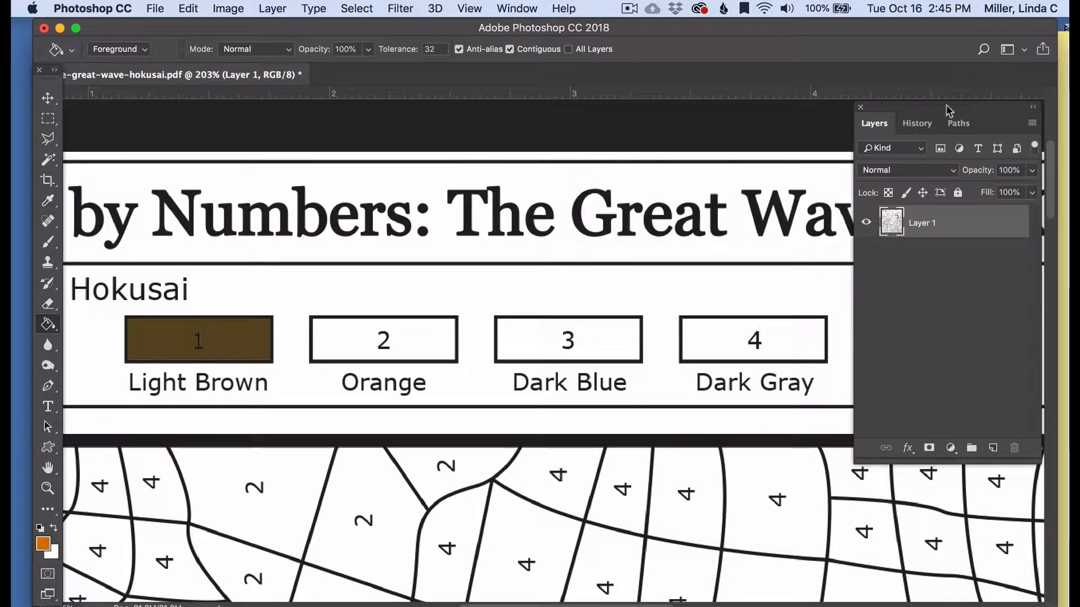
click(427, 344)
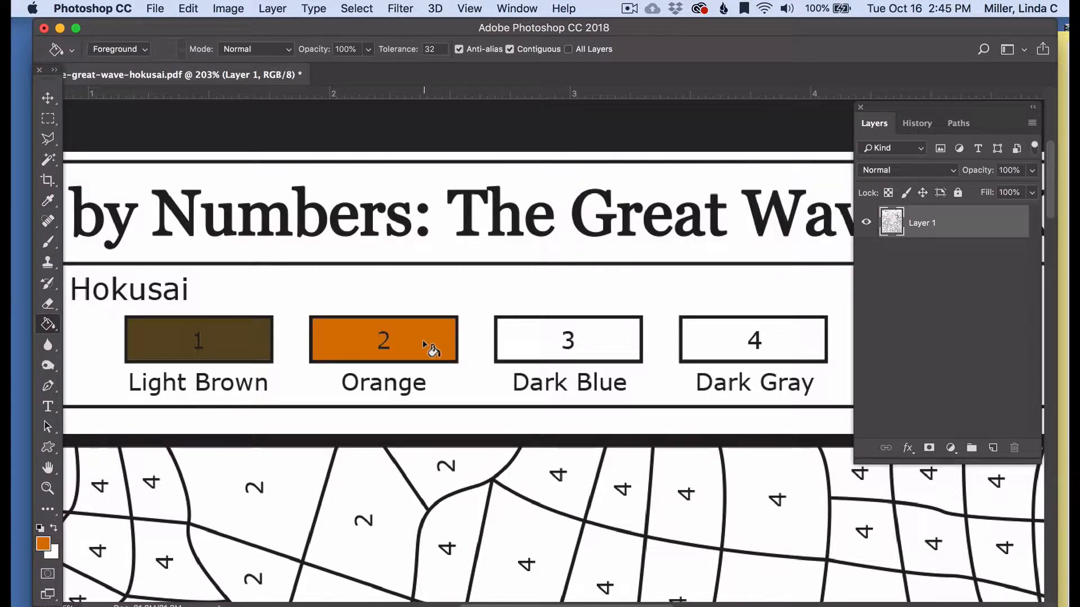
- Set the foreground color to PANTONE Reflex Blue C and fill the Dark Blue legend box 3 with it
click(43, 543)
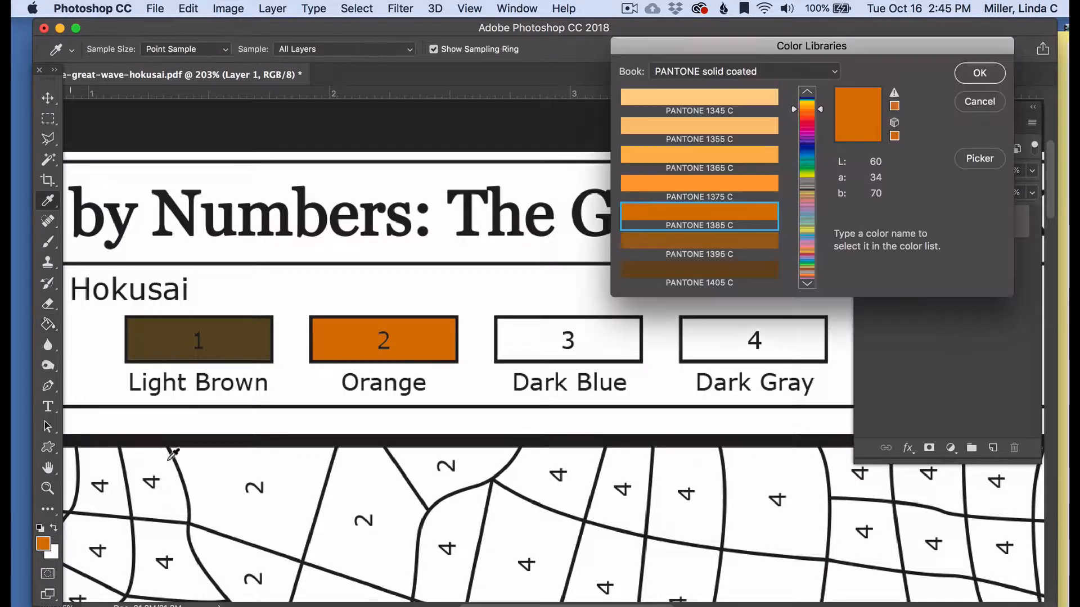
click(808, 148)
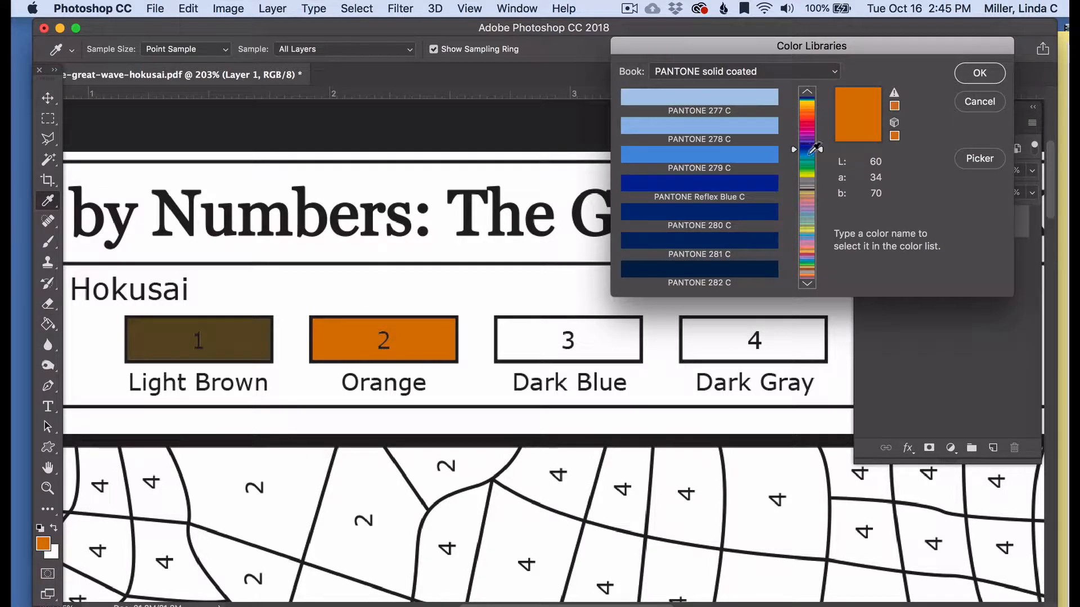
click(699, 183)
click(980, 73)
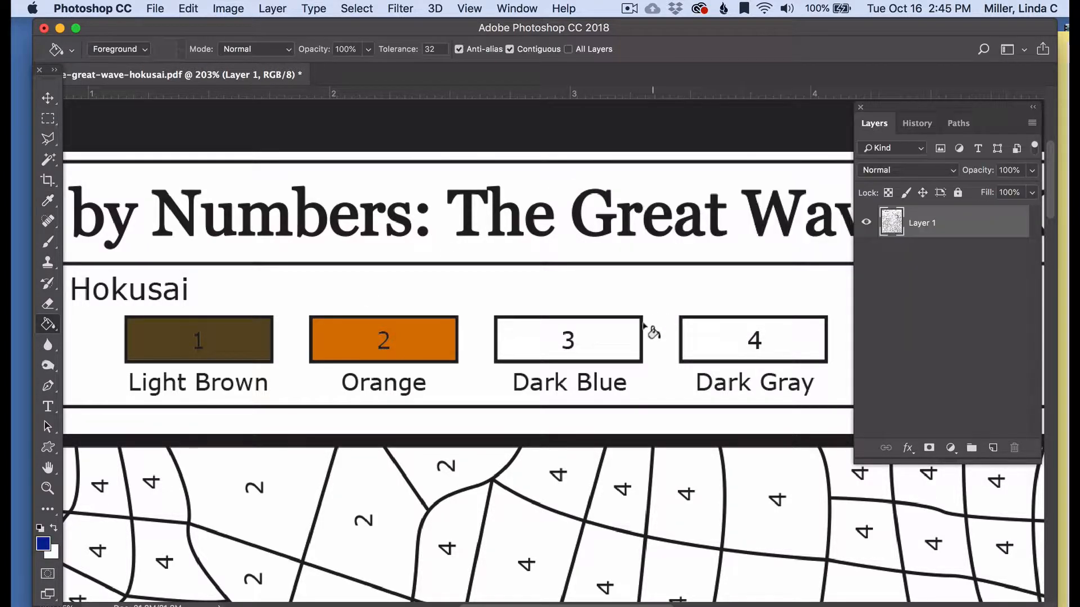
click(617, 341)
- Set the foreground color to PANTONE 432 C and fill the Dark Gray legend box 4 using the Paint Bucket
click(43, 544)
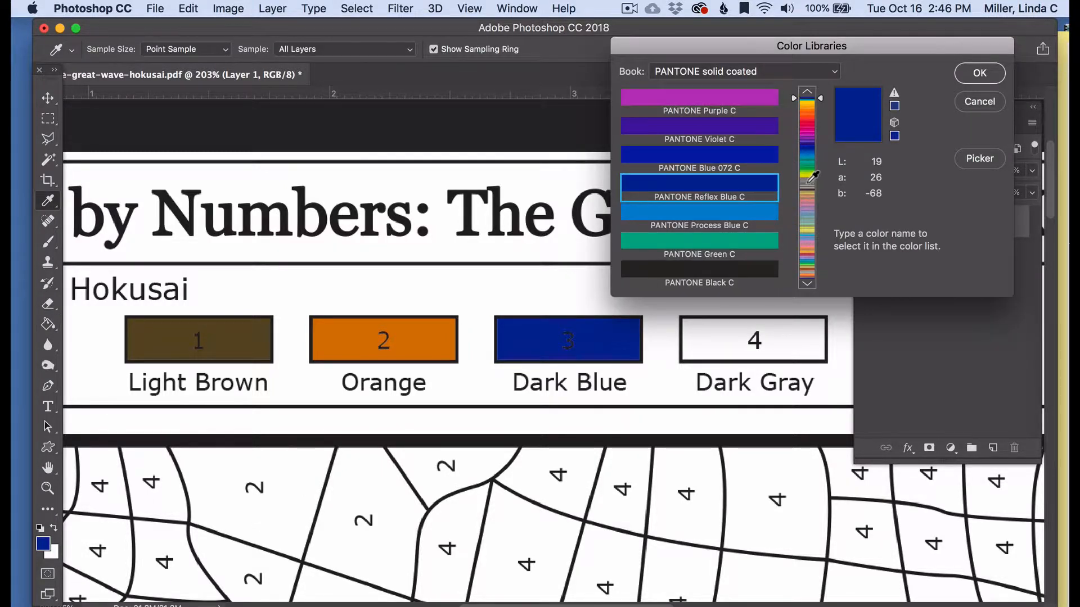
click(809, 181)
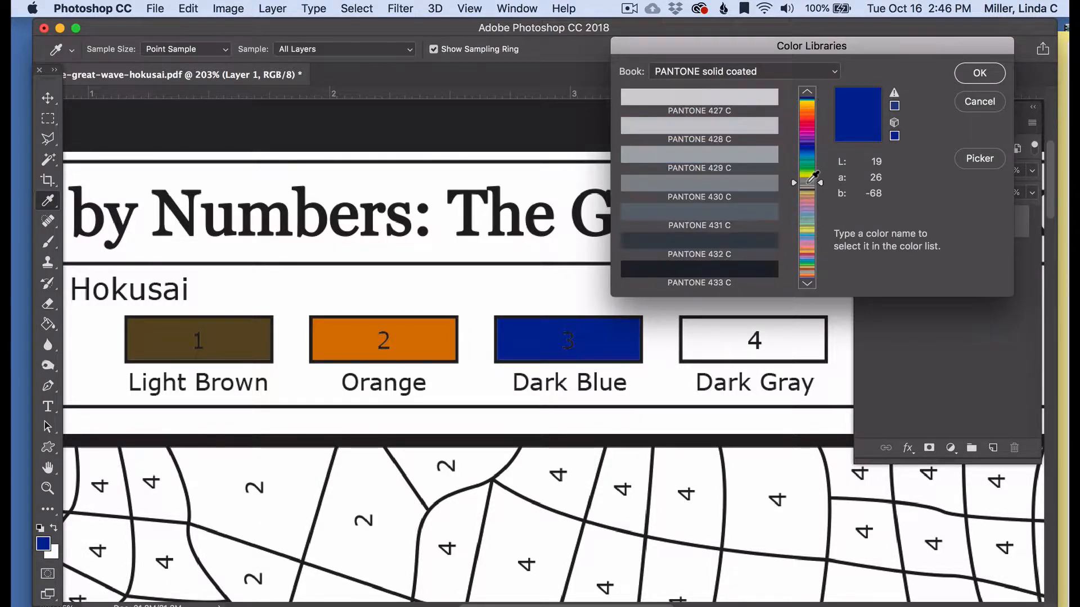
click(726, 241)
click(979, 73)
key(g)
click(731, 355)
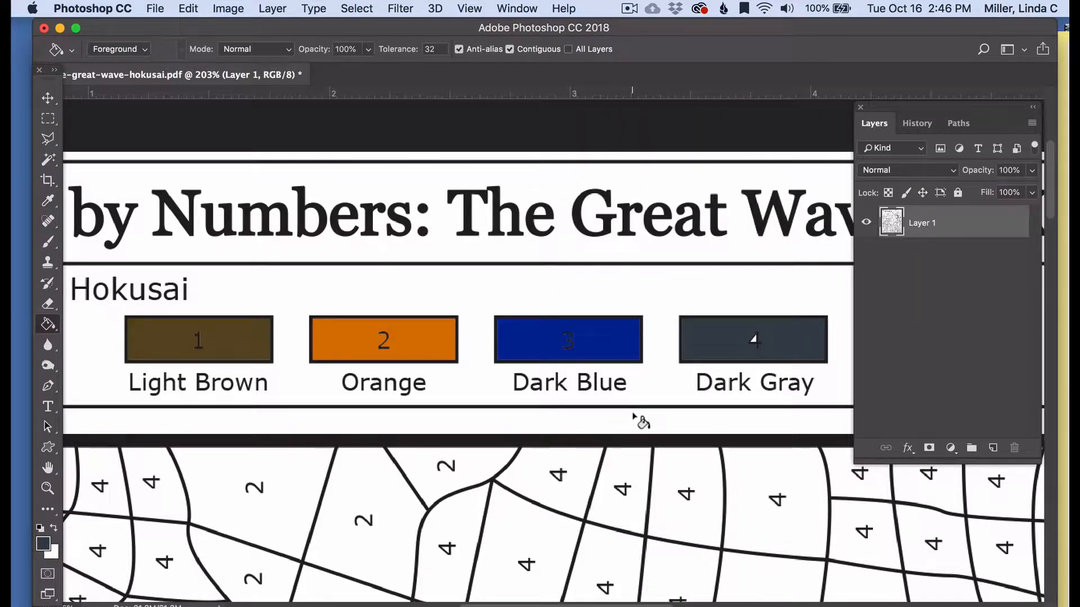
- Pick PANTONE 2975 C as the foreground color and fill the Light Blue legend box 5 with it
drag(658, 412, 137, 437)
drag(210, 434, 123, 416)
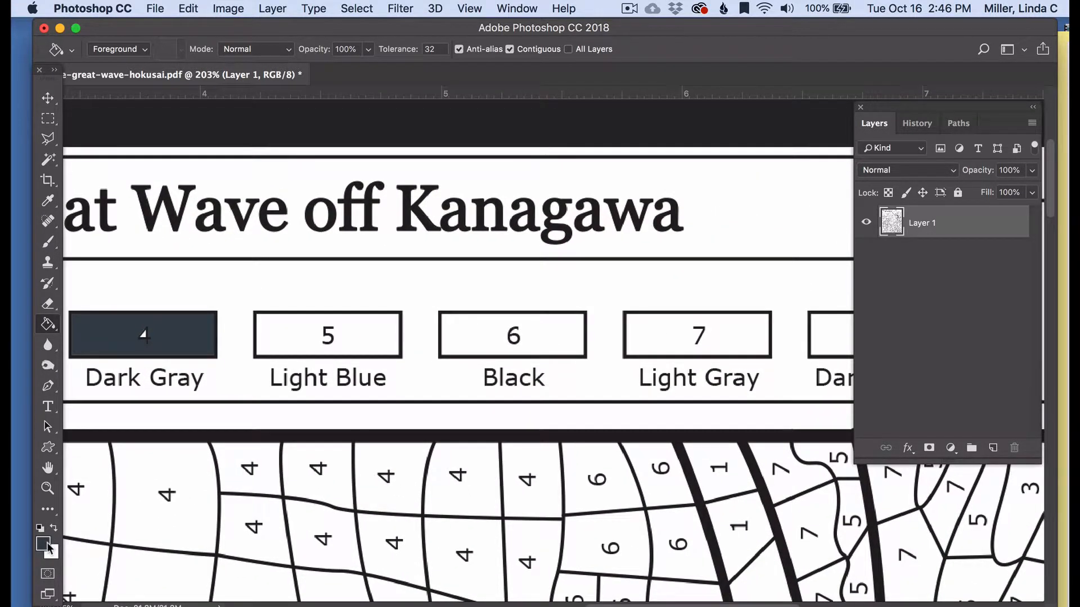
click(45, 544)
click(813, 143)
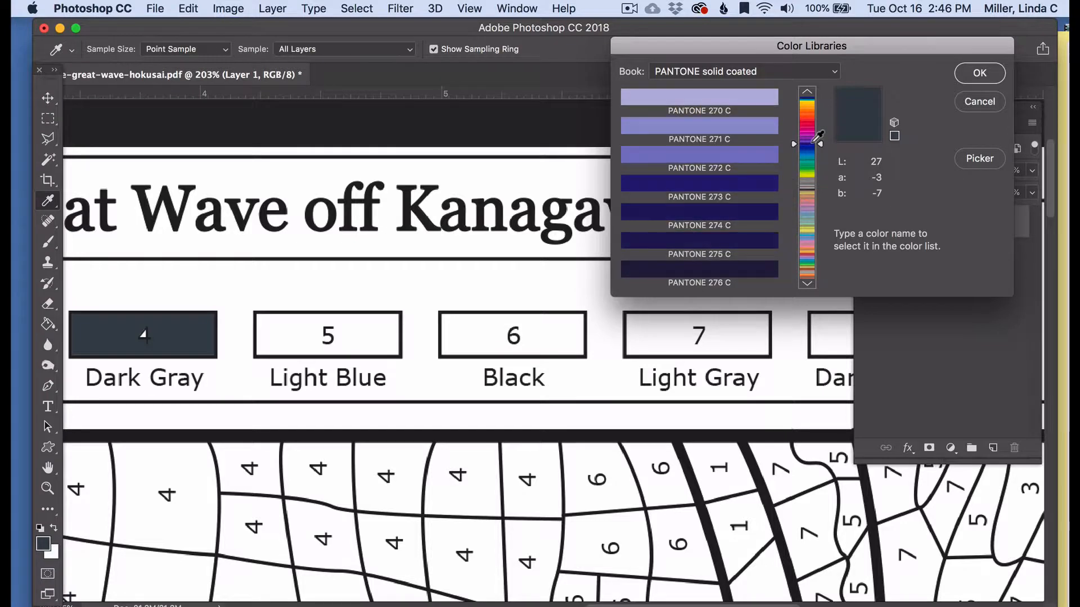
click(813, 156)
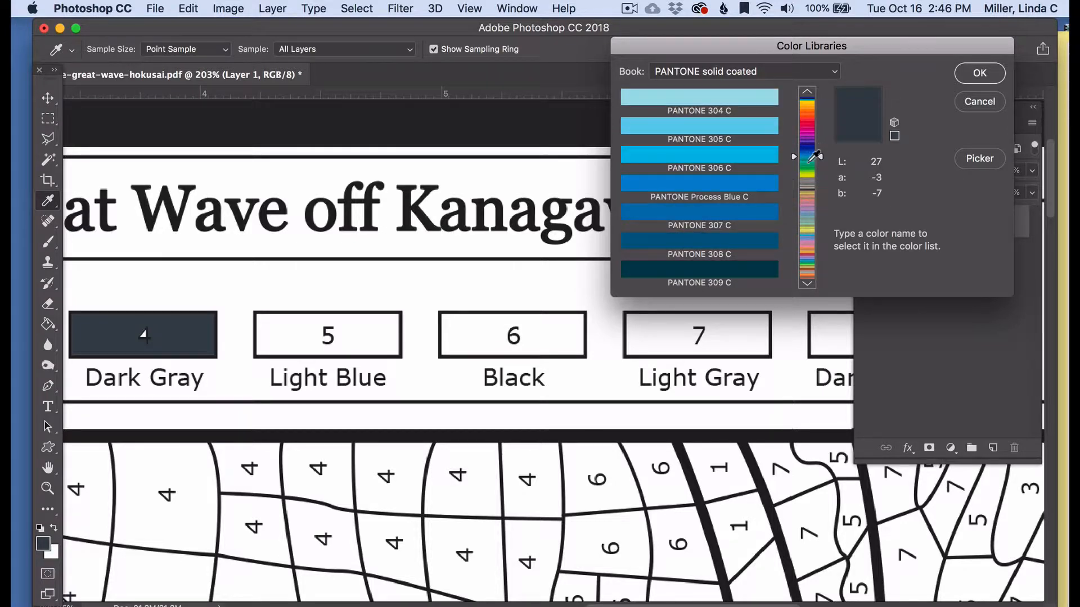
click(814, 162)
click(813, 157)
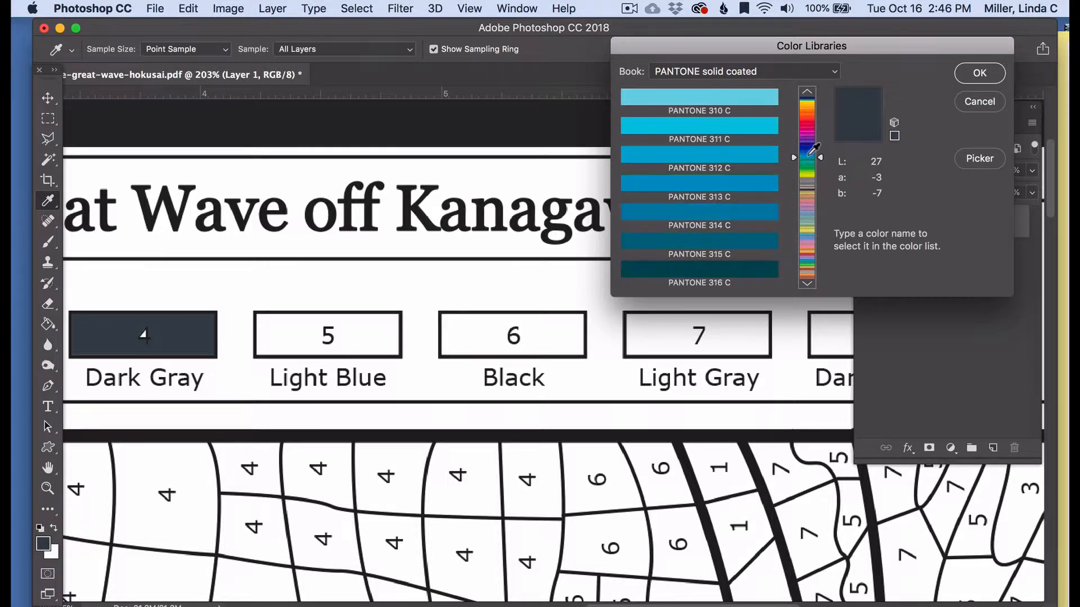
click(808, 92)
click(808, 92)
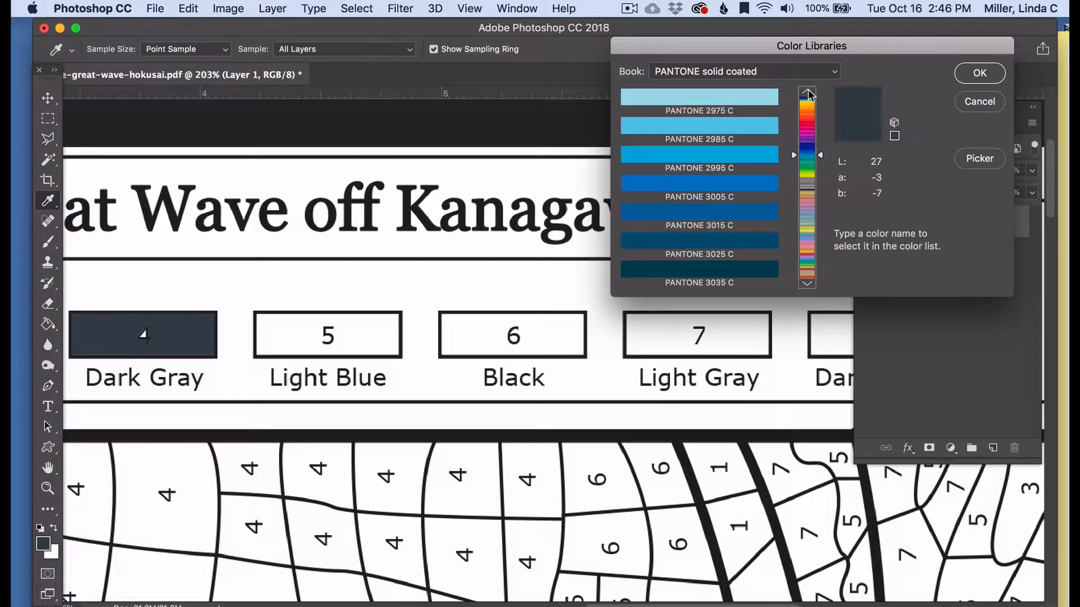
click(745, 108)
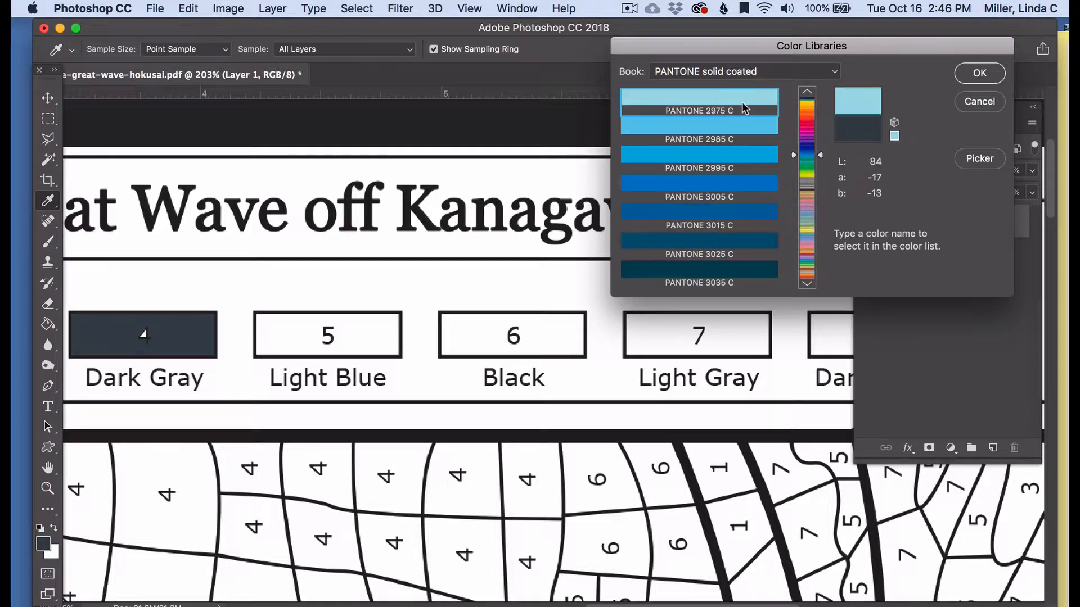
click(978, 74)
click(377, 339)
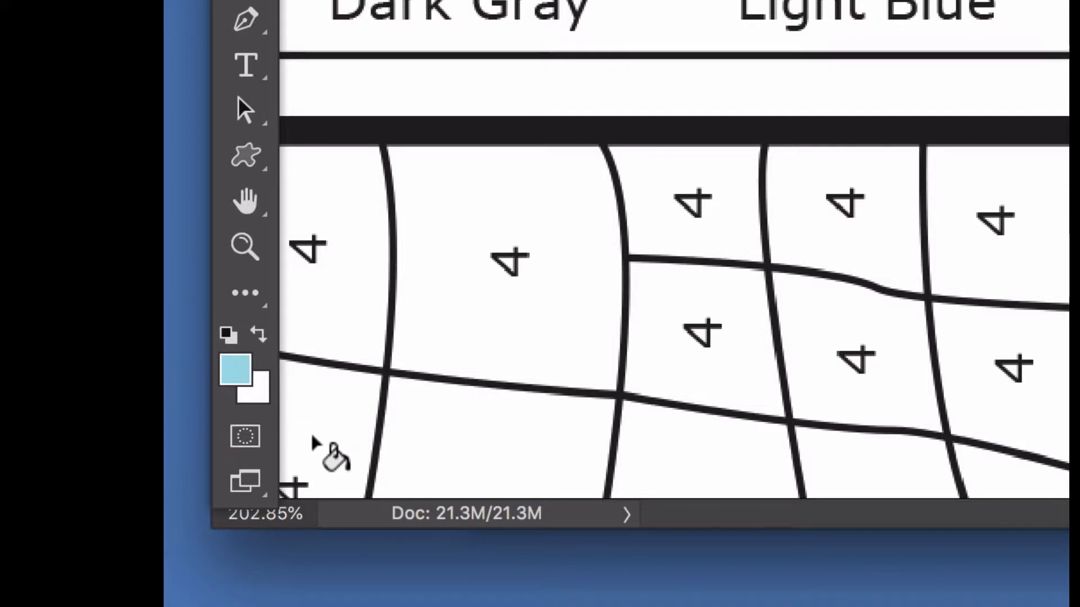
- Fill the Black legend box 6 with the default black foreground and the Light Gray box 7 with PANTONE 421 C
click(227, 335)
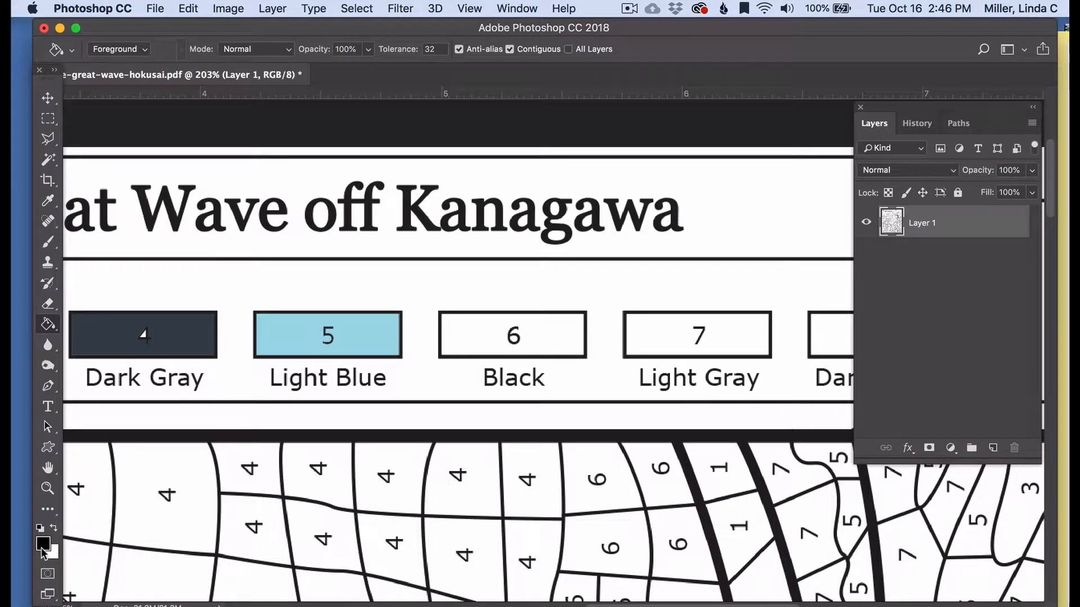
click(472, 348)
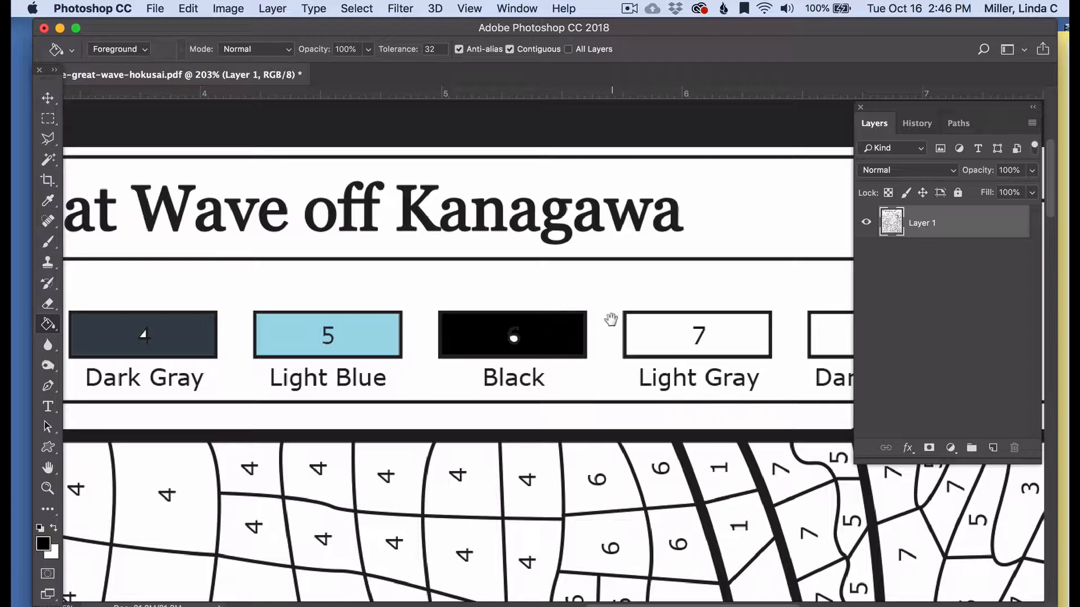
drag(691, 311, 360, 326)
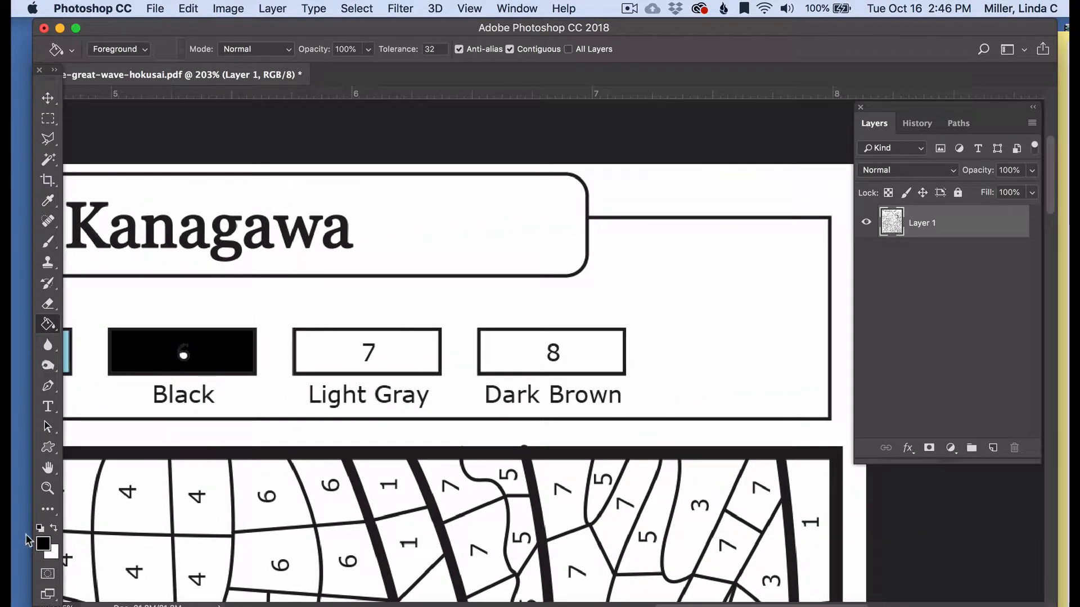
click(45, 543)
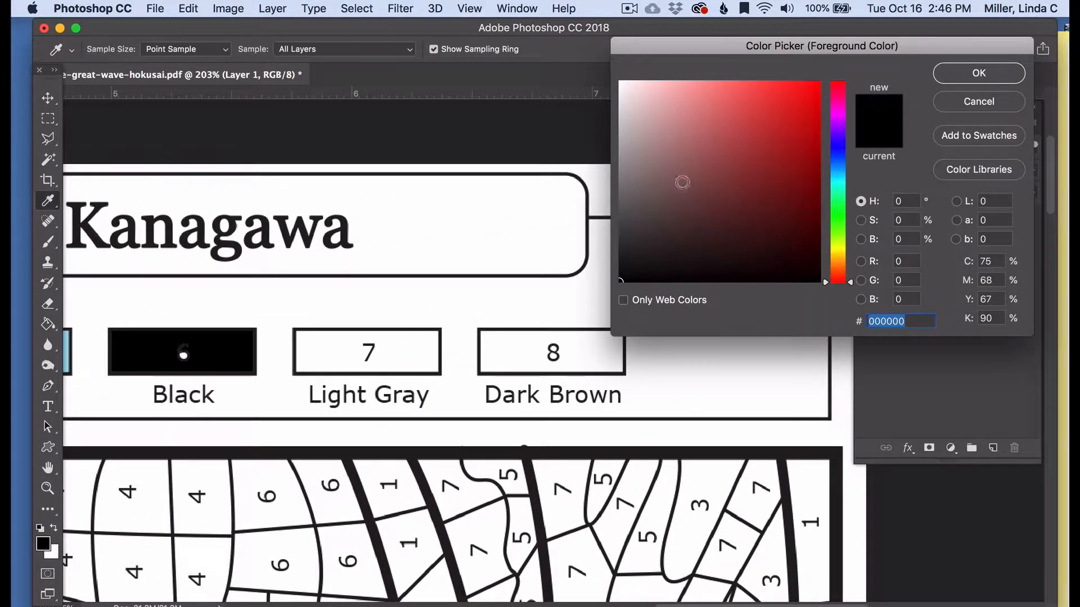
click(984, 167)
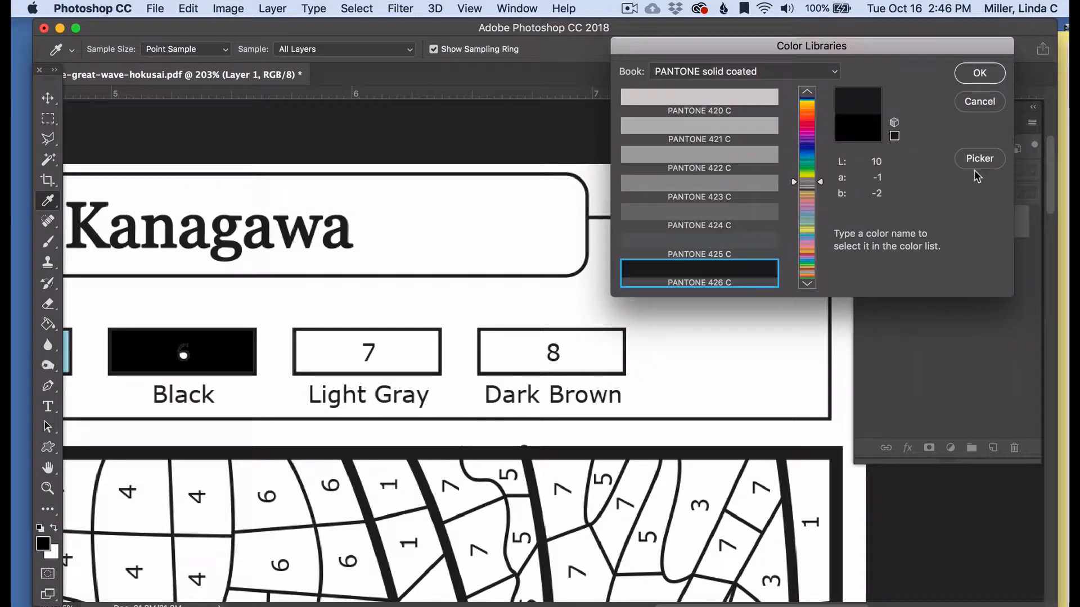
double_click(722, 133)
click(427, 349)
- Find PANTONE 4625 C in the solid coated library and fill the Dark Brown legend box 8 with it
click(43, 543)
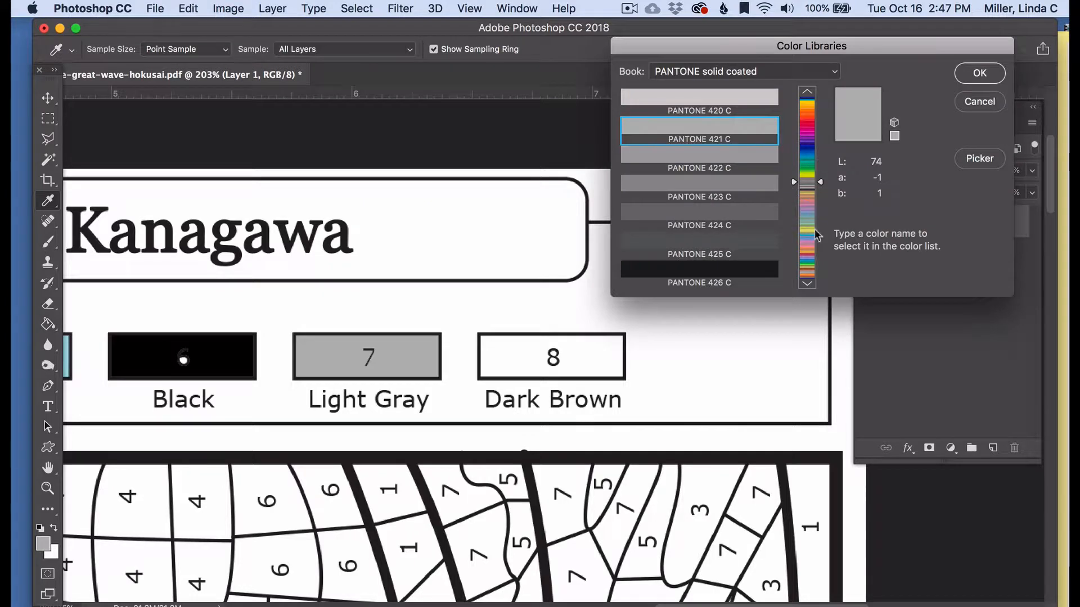
click(808, 267)
drag(819, 270, 820, 203)
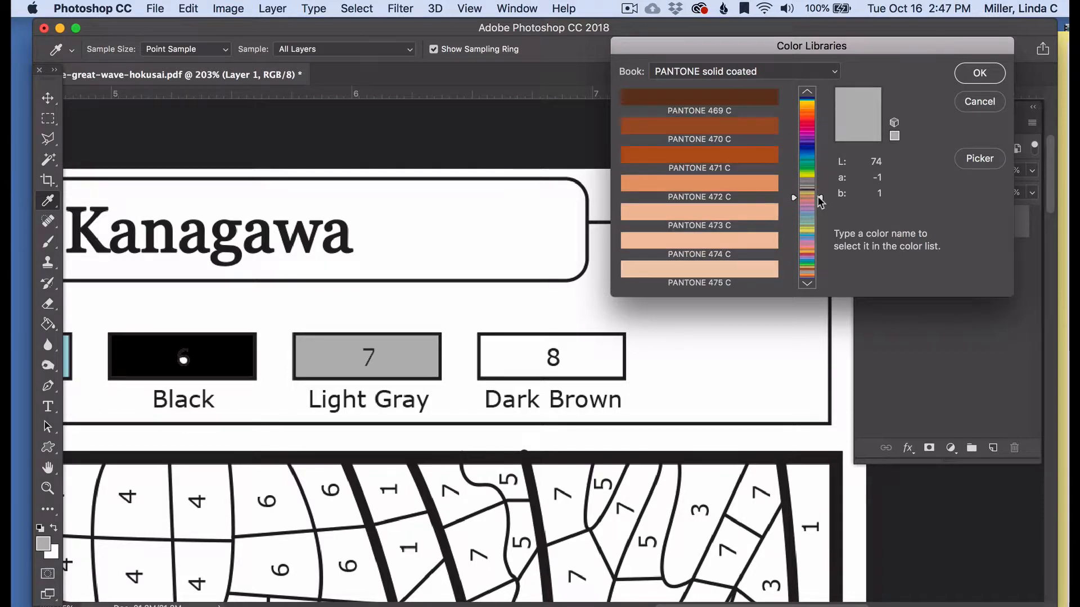
click(807, 94)
click(808, 93)
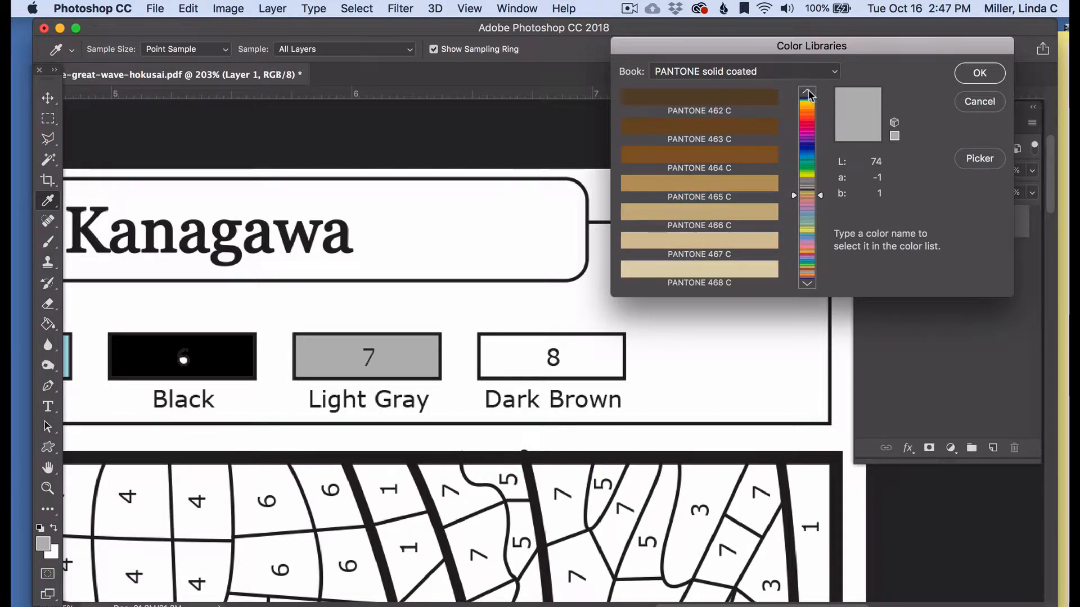
click(807, 284)
click(639, 106)
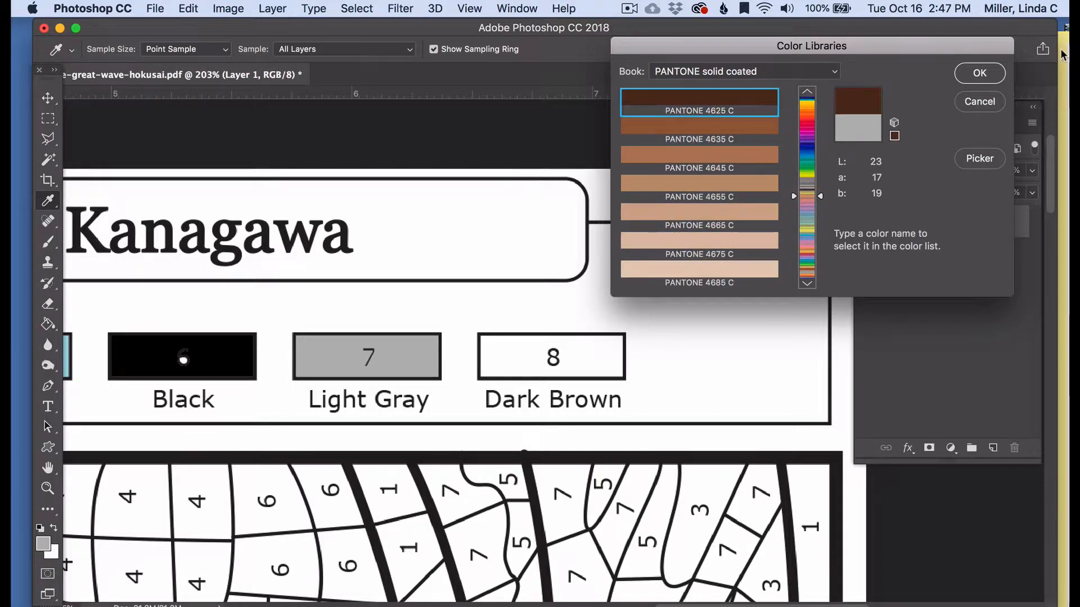
click(980, 72)
key(g)
click(508, 359)
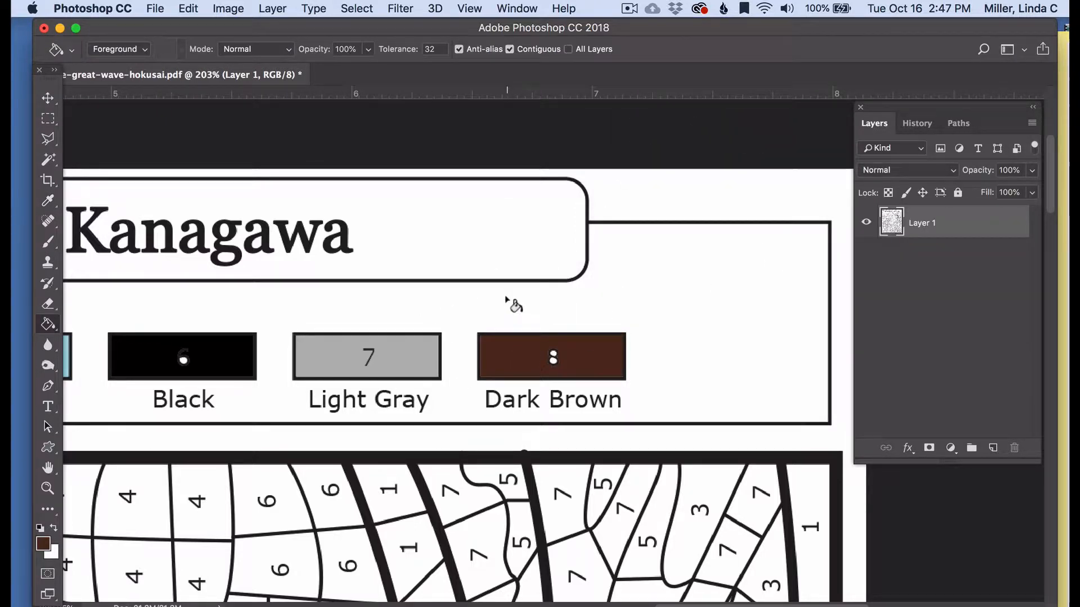
- Sample the orange from legend box 2 as the foreground color with the Eyedropper
drag(399, 404, 868, 197)
drag(392, 260, 787, 316)
drag(158, 315, 333, 311)
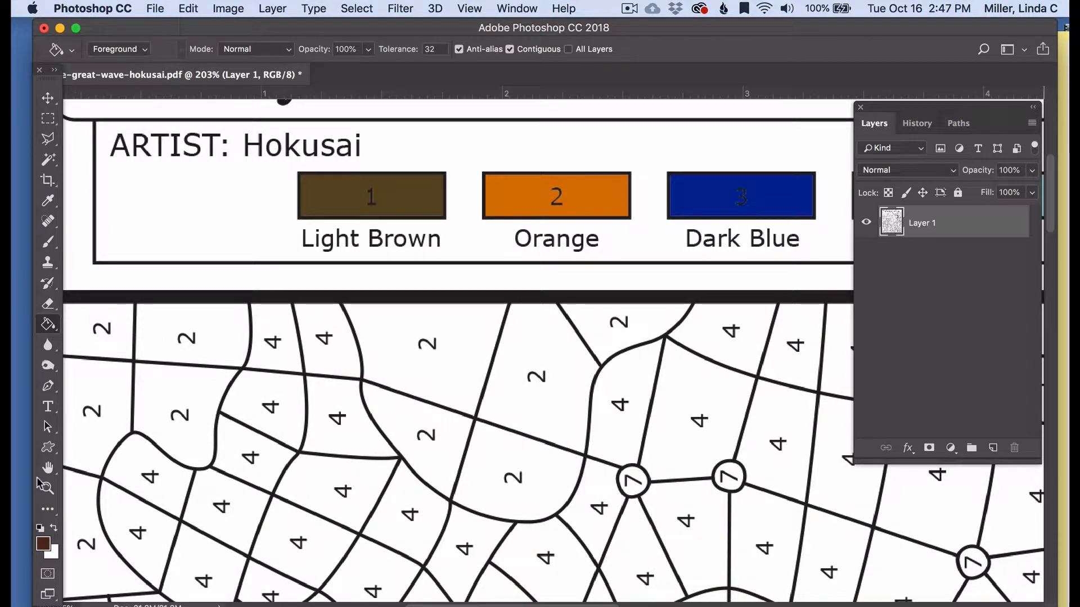
click(47, 489)
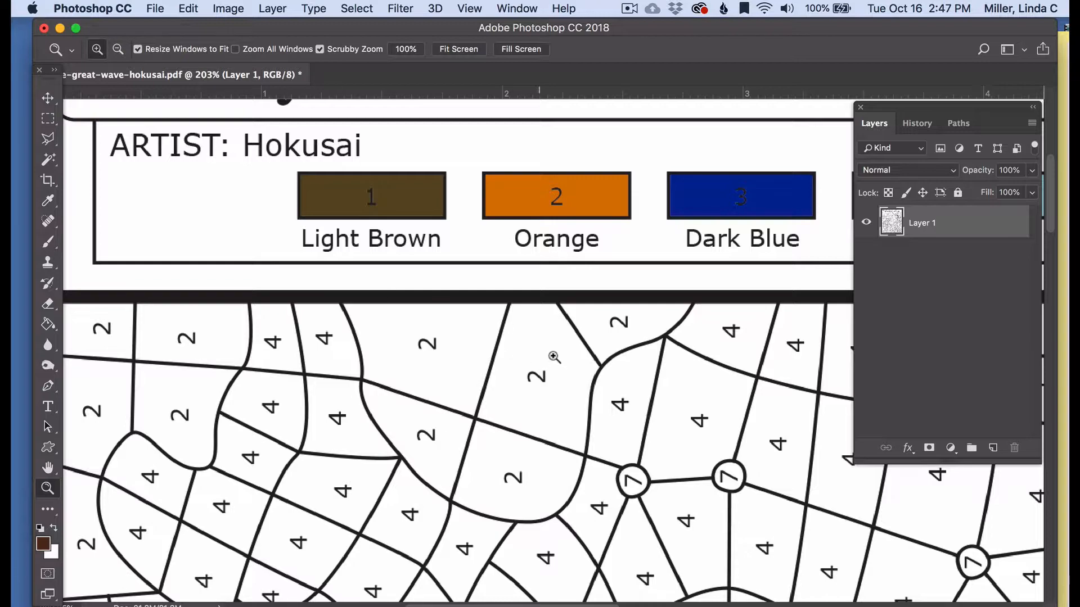
drag(545, 390, 510, 394)
drag(479, 460, 539, 457)
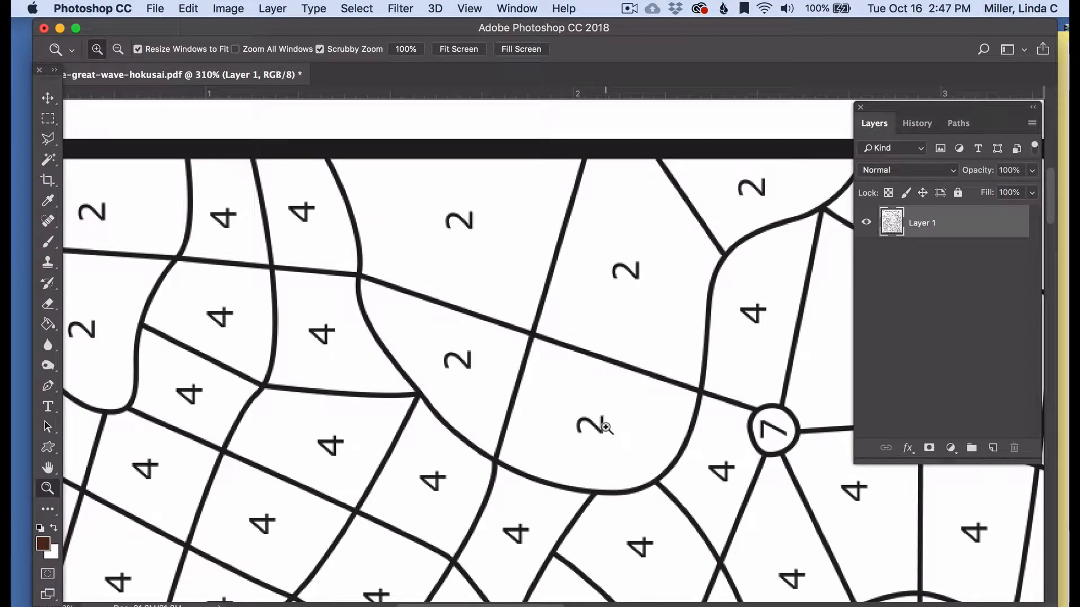
drag(566, 421, 358, 411)
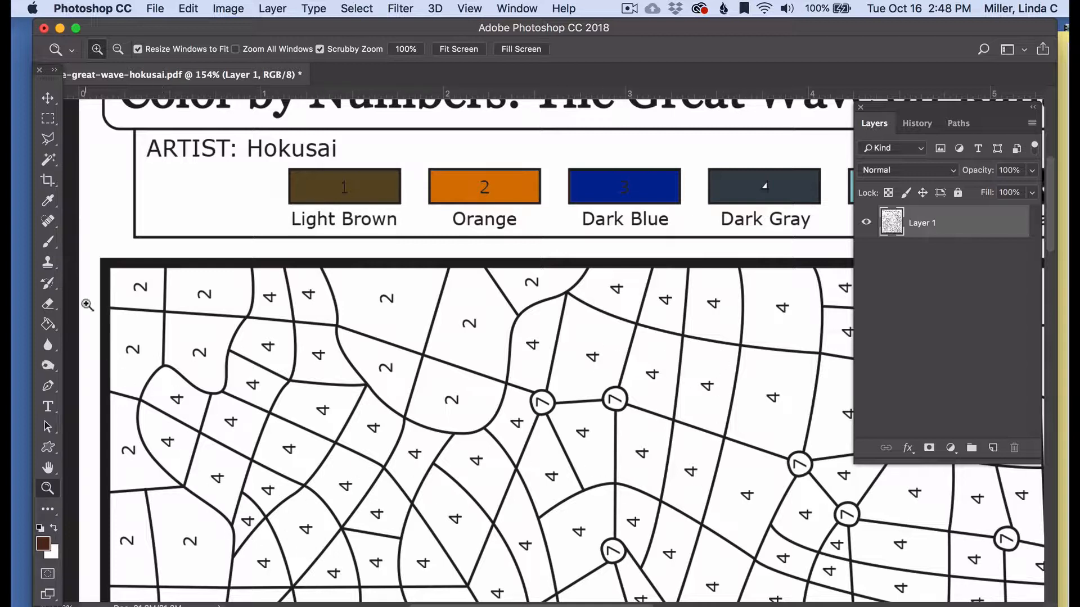
click(47, 200)
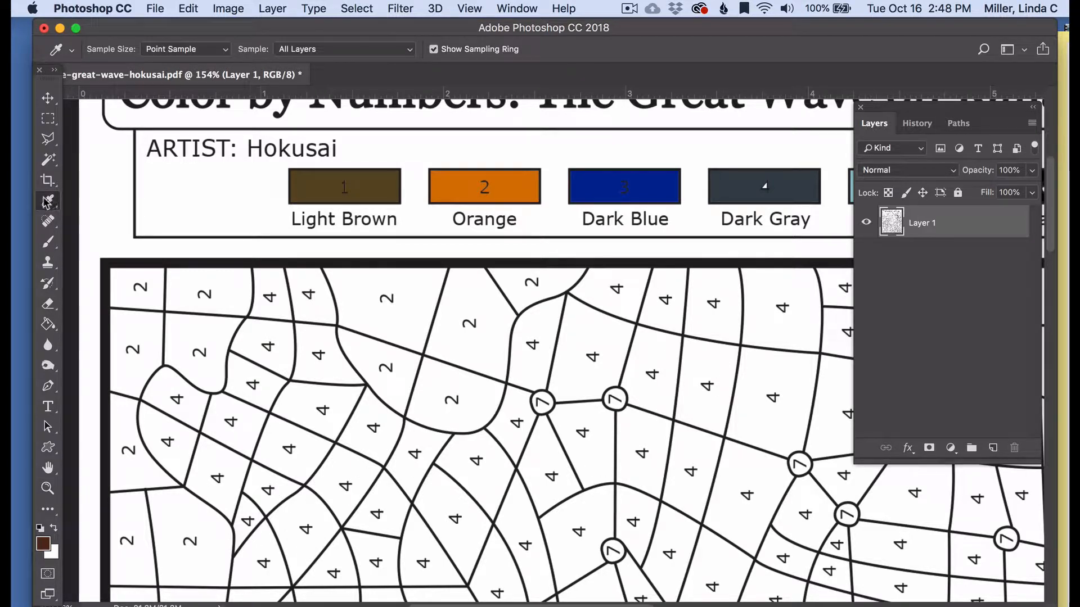
click(452, 182)
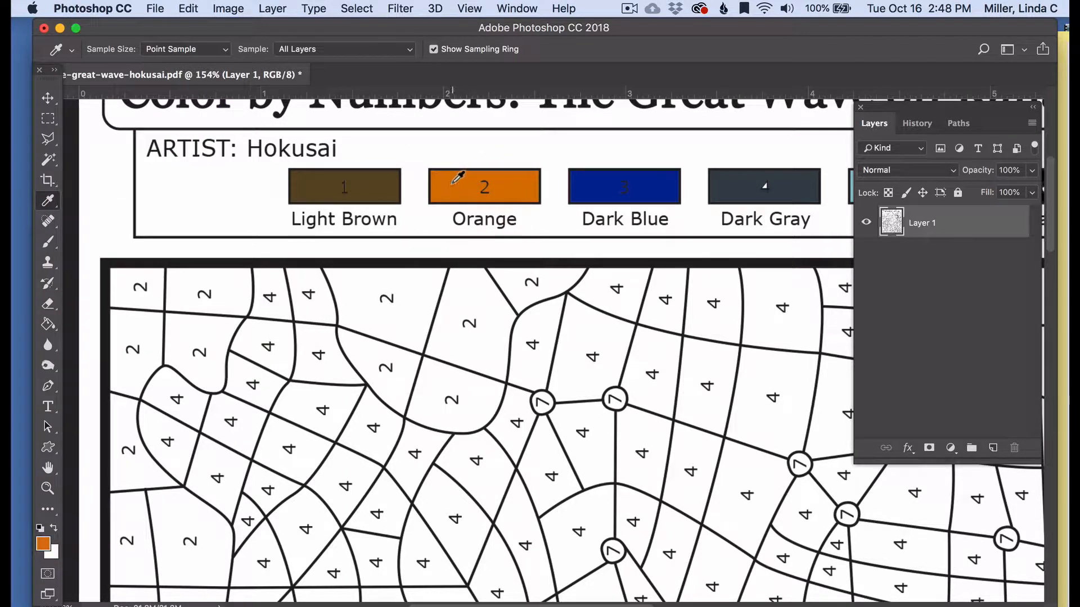
- Fill the number 2 areas along the picture's left edge with the sampled orange using the Paint Bucket
click(49, 326)
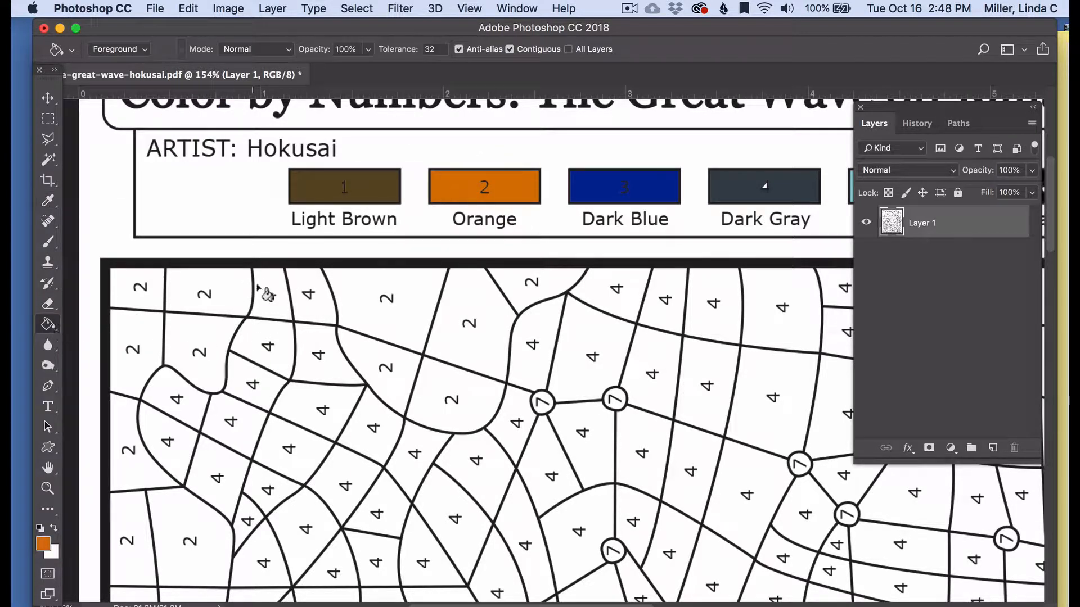
click(225, 298)
click(217, 340)
click(130, 305)
click(135, 340)
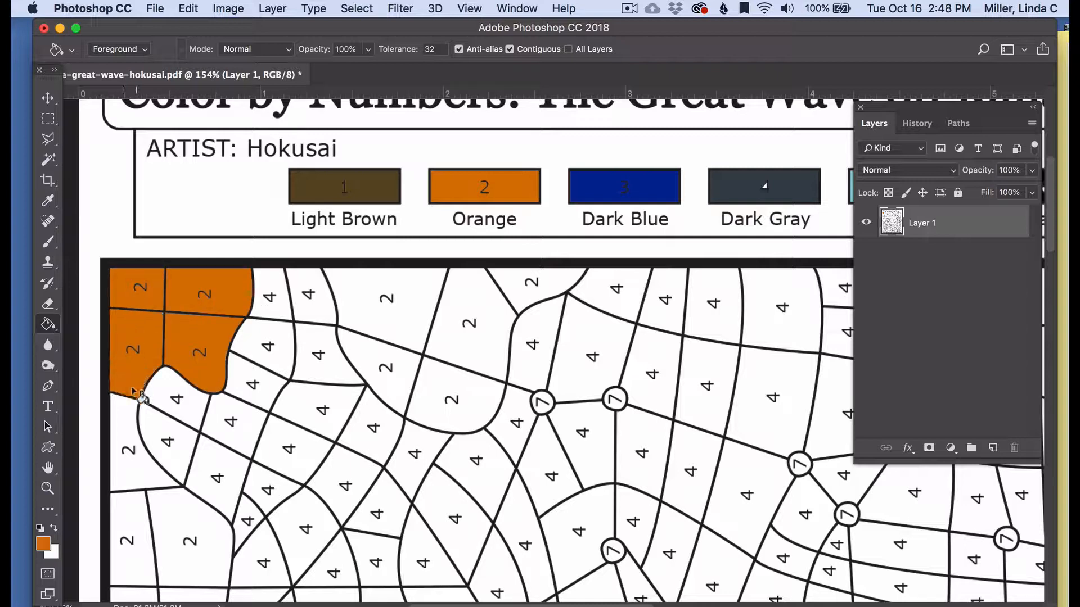
click(124, 439)
click(135, 528)
click(183, 527)
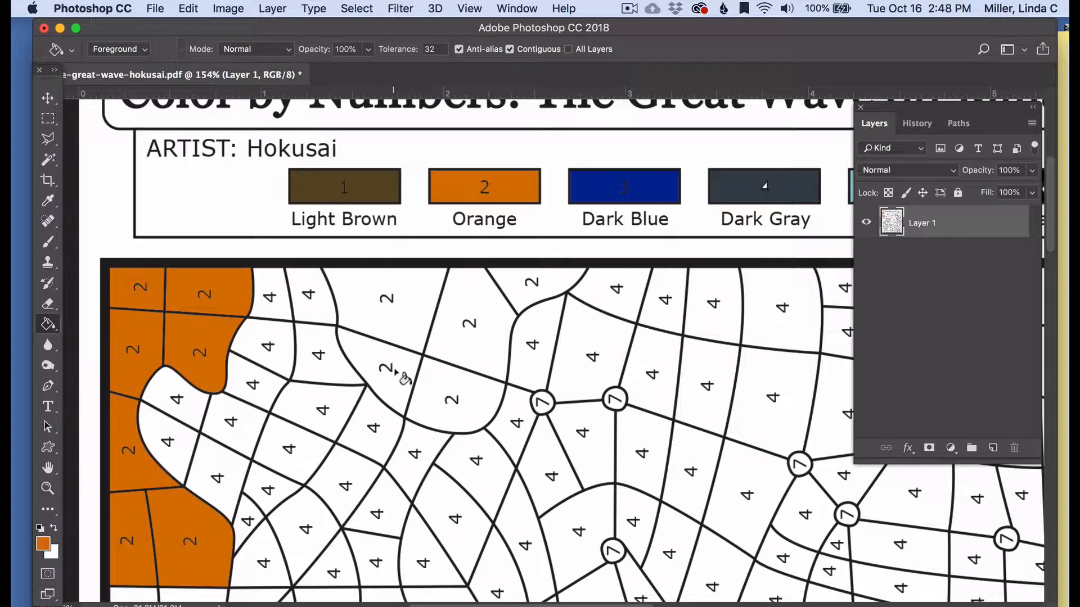
- Fill the remaining group of number 2 areas along the picture's upper edge with orange
click(403, 343)
click(404, 342)
click(475, 354)
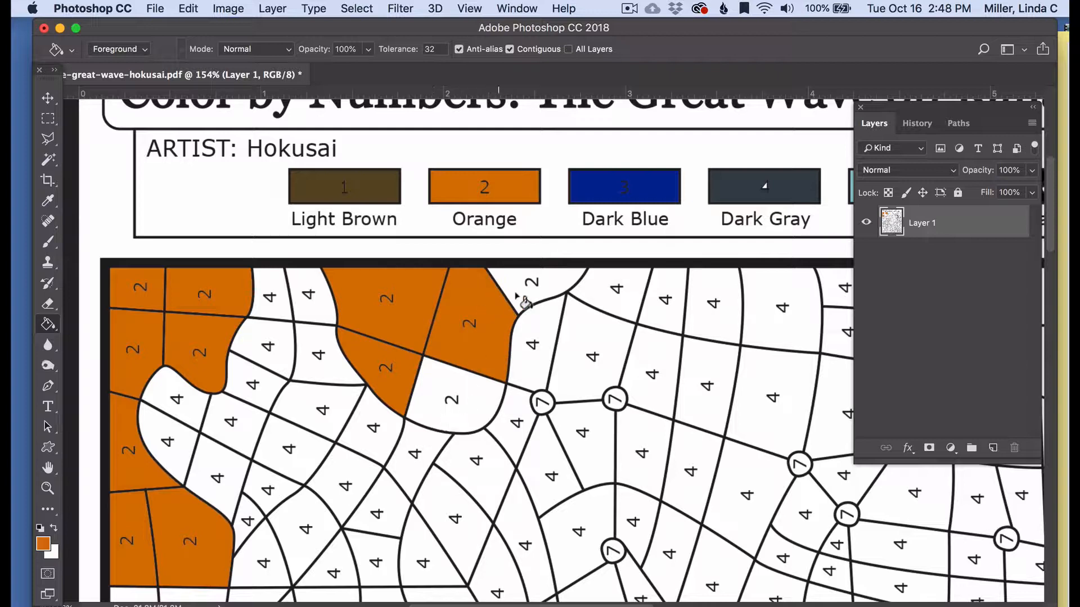
click(453, 394)
click(537, 288)
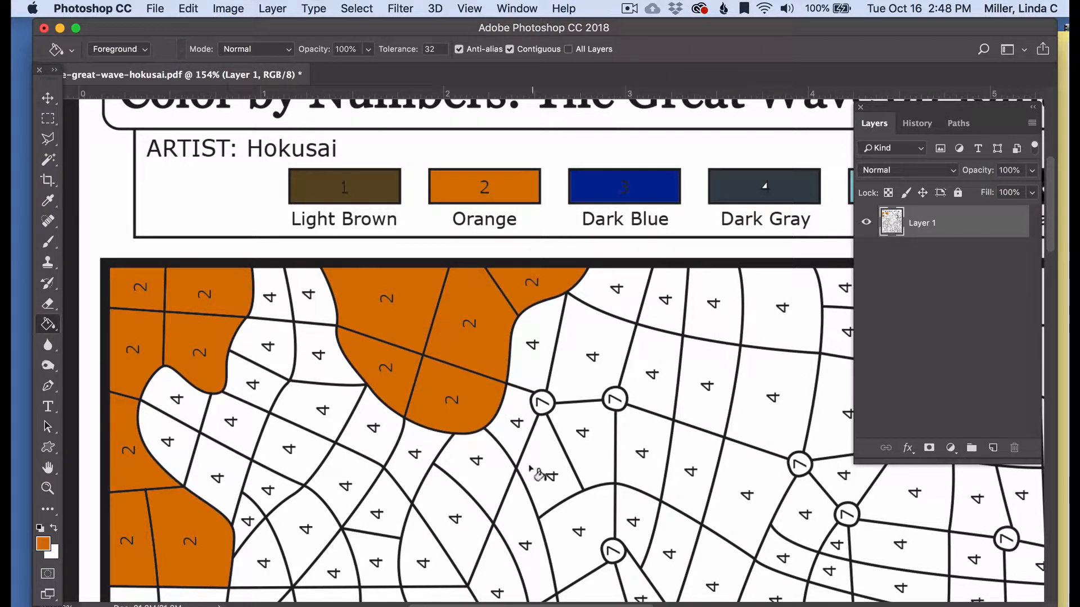
- Sample the dark gray from legend box 4 and fill the number 4 areas bordering the left orange shape
click(50, 201)
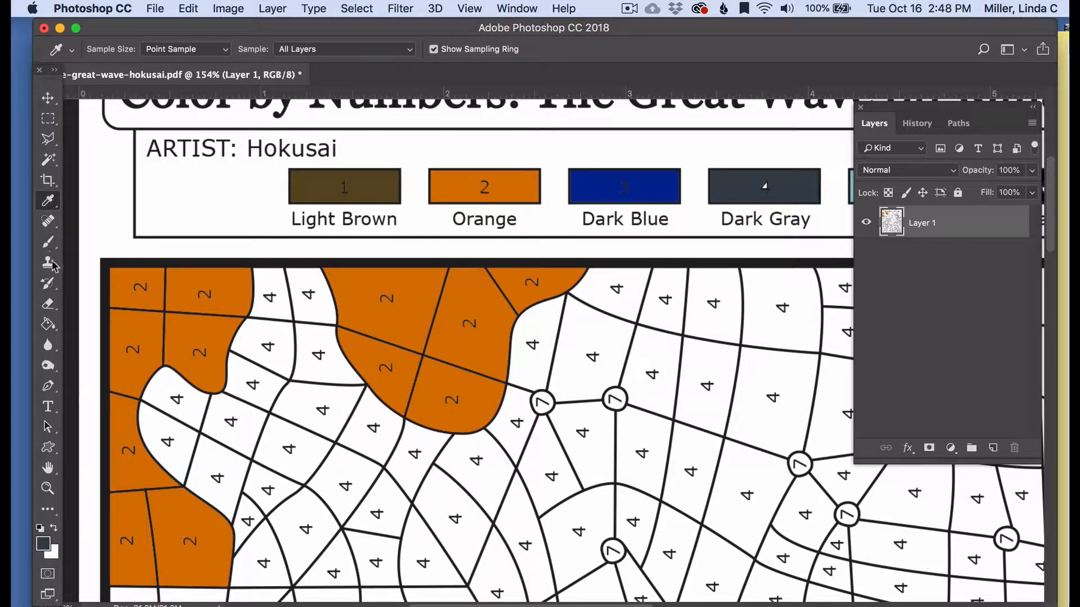
click(48, 325)
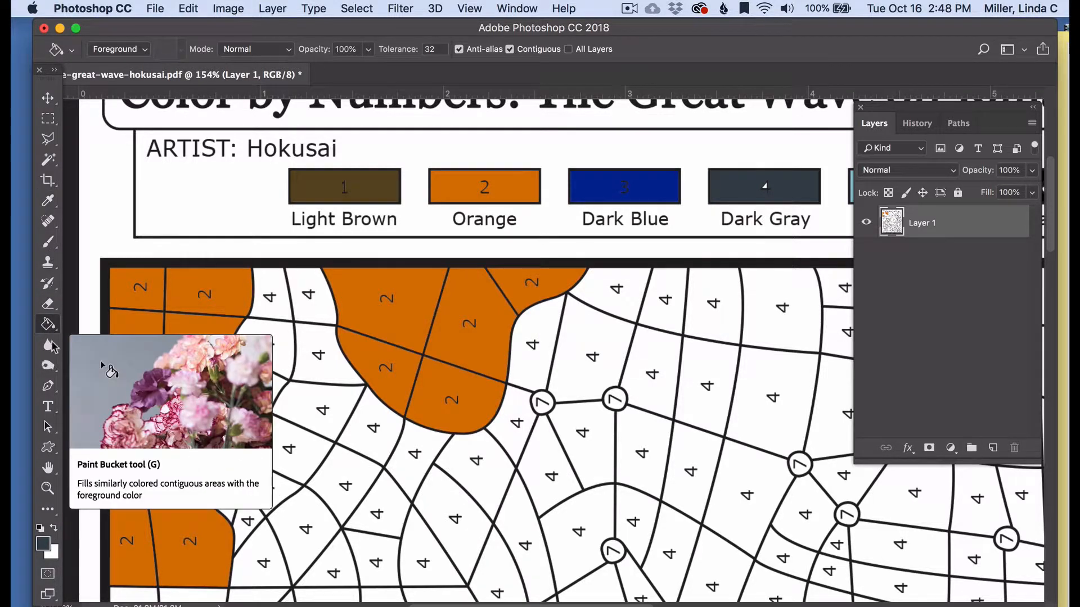
click(283, 313)
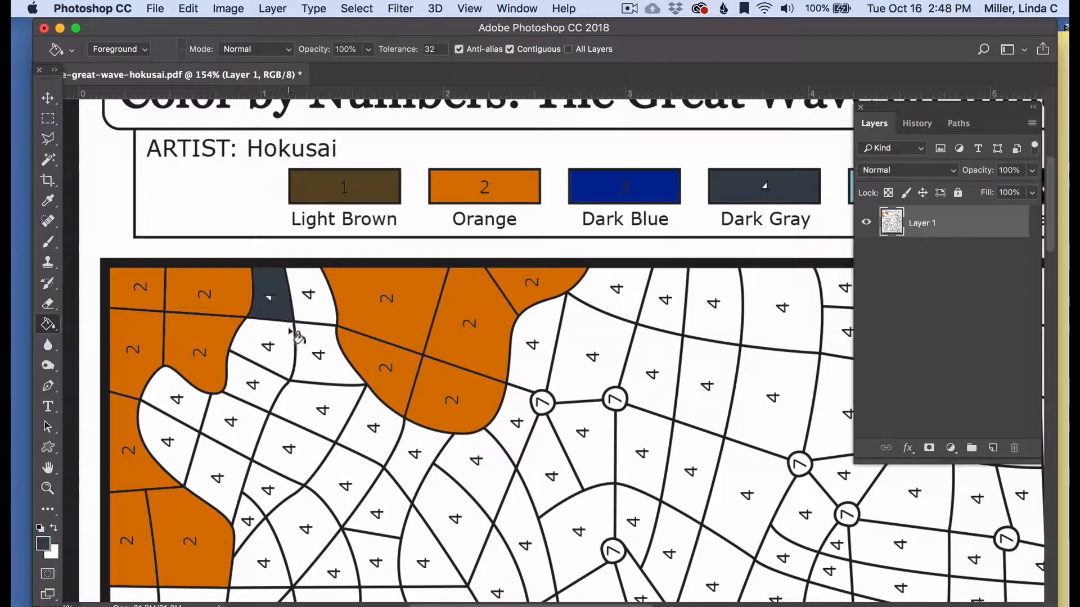
click(284, 352)
click(269, 391)
click(247, 431)
click(187, 414)
click(181, 441)
click(200, 477)
click(265, 492)
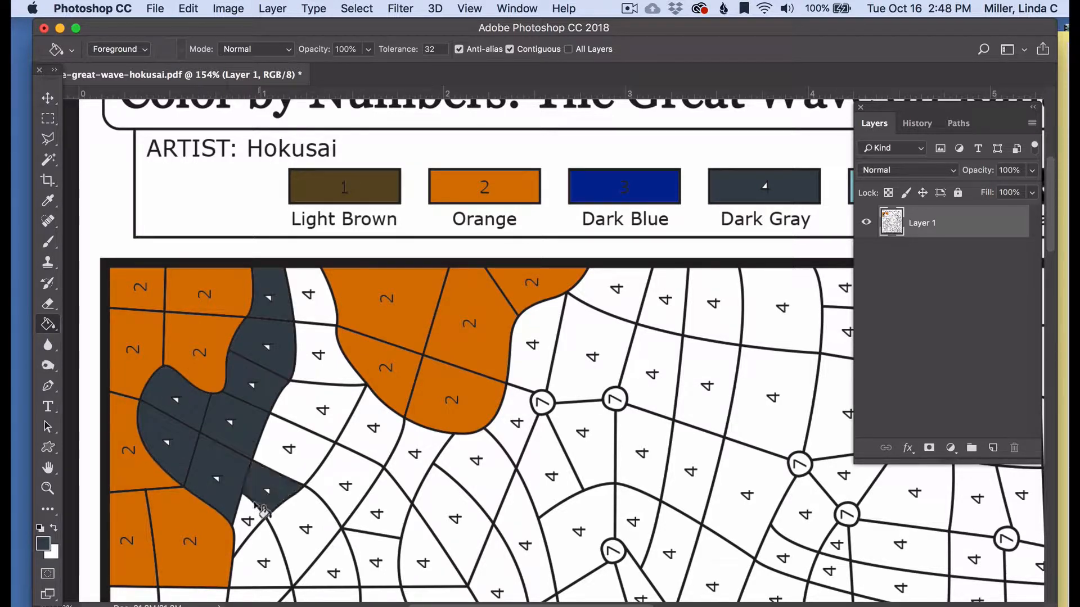
click(246, 514)
- Fill the next diagonal bands of number 4 areas between the two orange shapes with dark gray
click(305, 397)
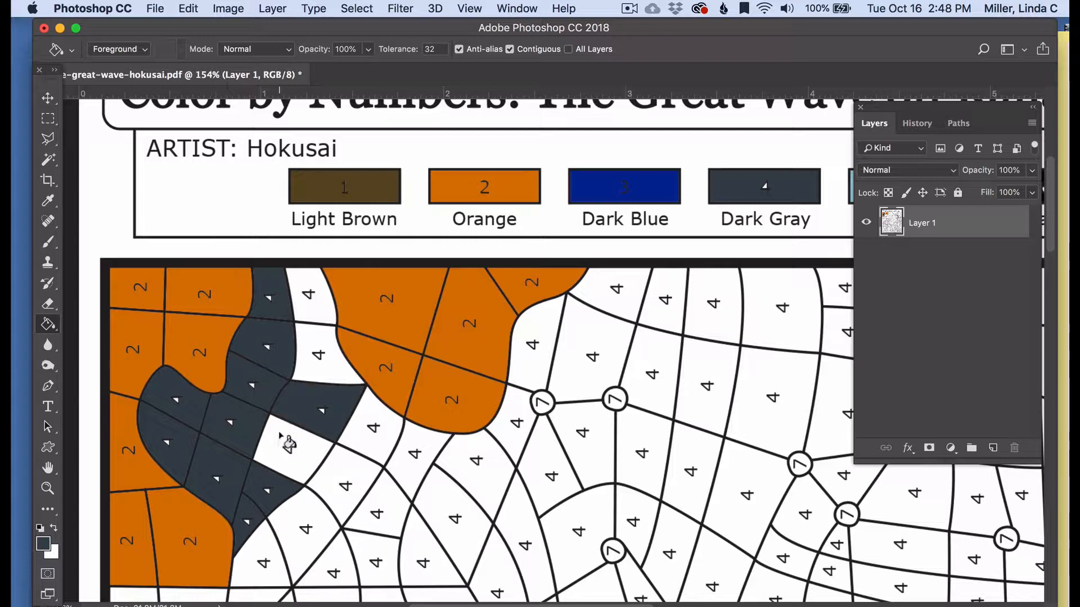
click(291, 444)
click(322, 376)
click(328, 311)
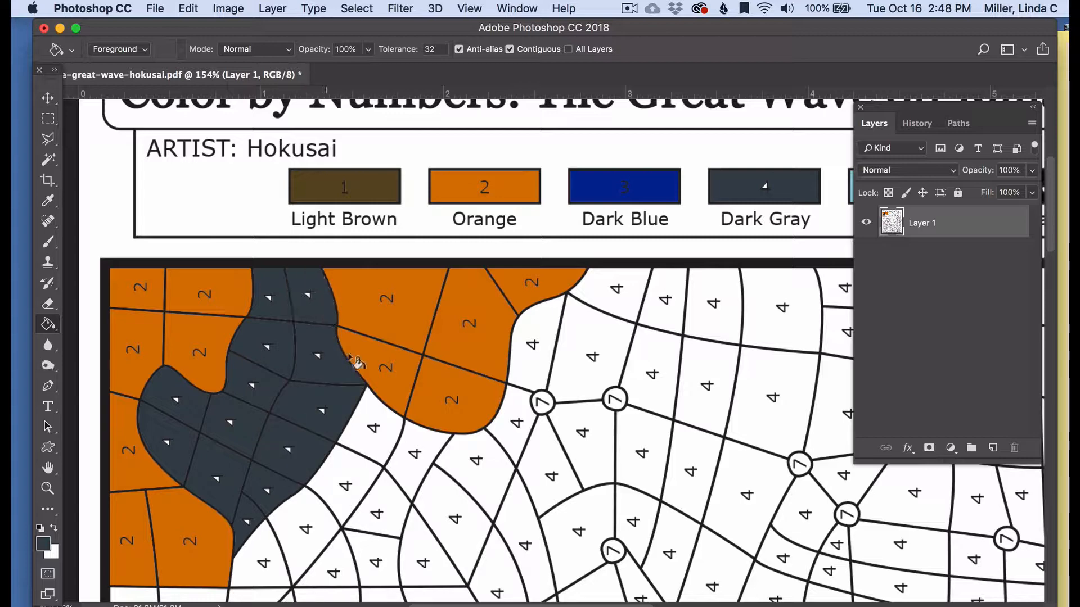
click(371, 448)
click(355, 479)
click(305, 513)
click(264, 552)
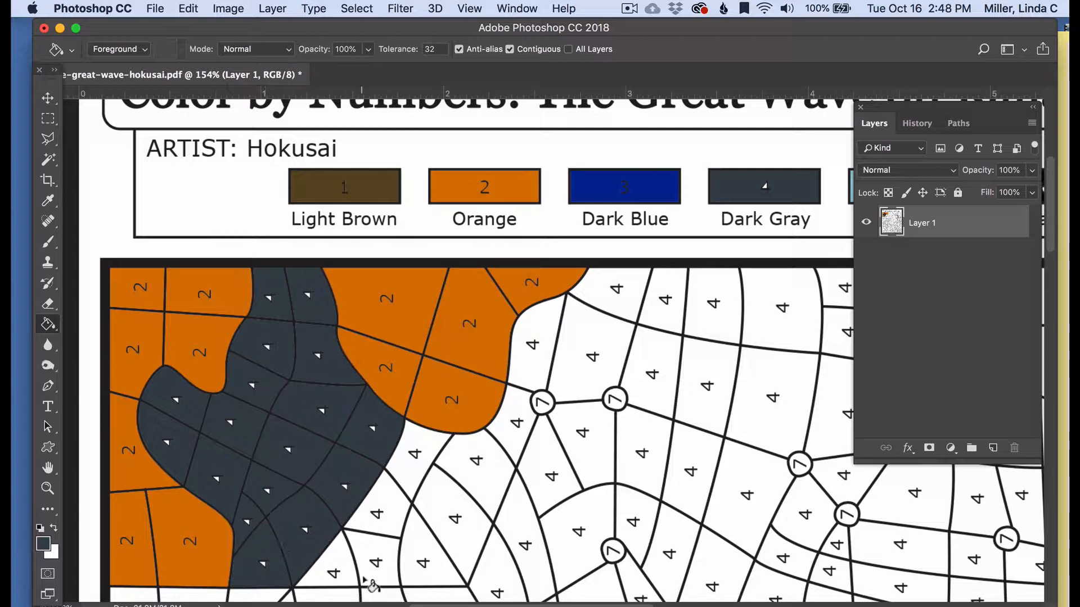
- Fill the number 4 areas directly below the second orange shape with dark gray
click(354, 574)
click(392, 559)
click(394, 520)
click(419, 478)
click(436, 534)
click(448, 503)
click(506, 449)
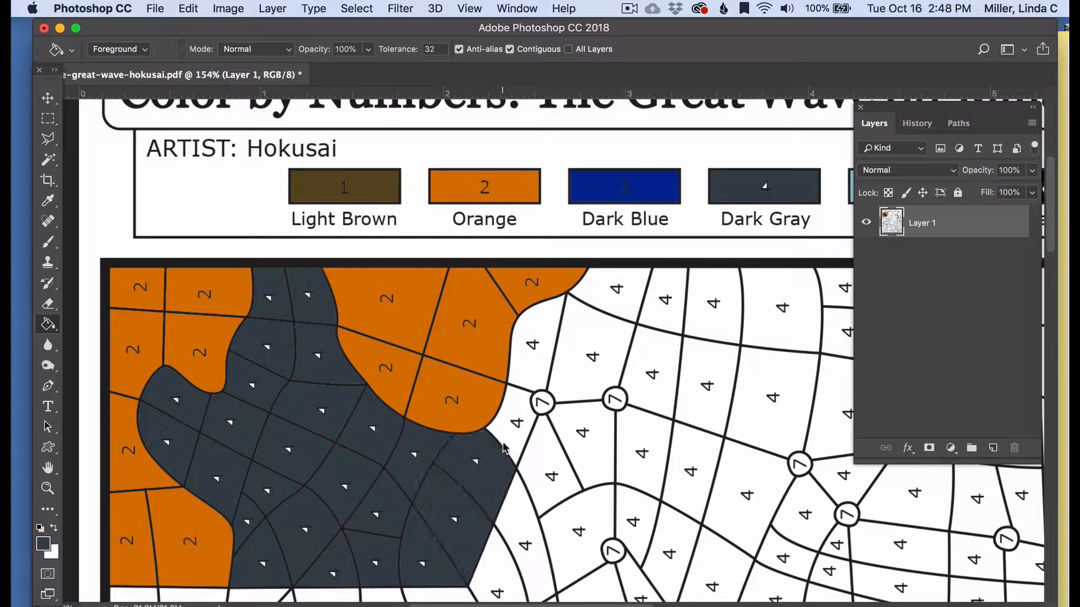
- Fill the number 4 areas right of the orange shapes and around the first two circled 7s with dark gray
click(516, 423)
click(532, 344)
click(592, 357)
click(617, 289)
click(665, 299)
click(713, 304)
click(773, 398)
click(583, 432)
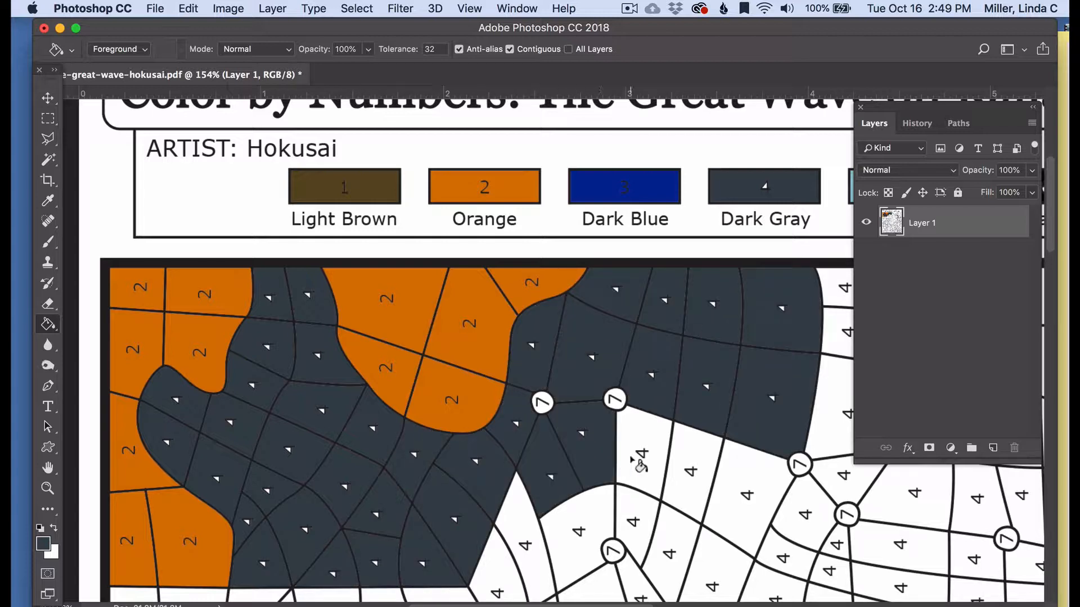
- Continue the dark gray fill through the lower number 4 areas and across the sky to the number 6 areas
click(638, 462)
click(745, 497)
click(675, 554)
click(585, 534)
click(525, 546)
key(c)
drag(726, 511, 412, 395)
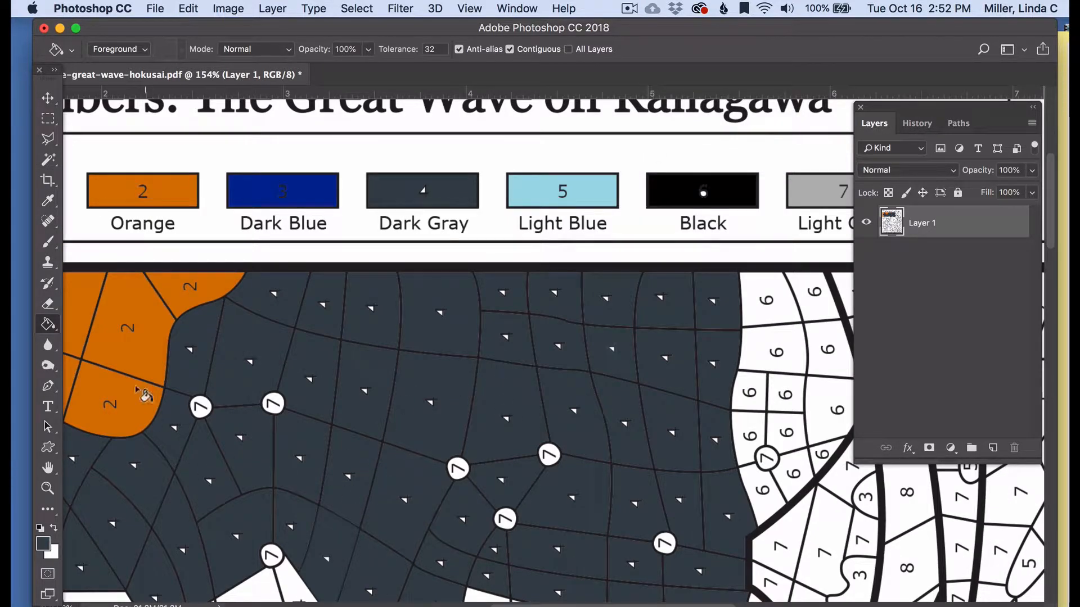
- Try the Pencil Tool from the brush tool group and return to the Brush Tool
click(48, 243)
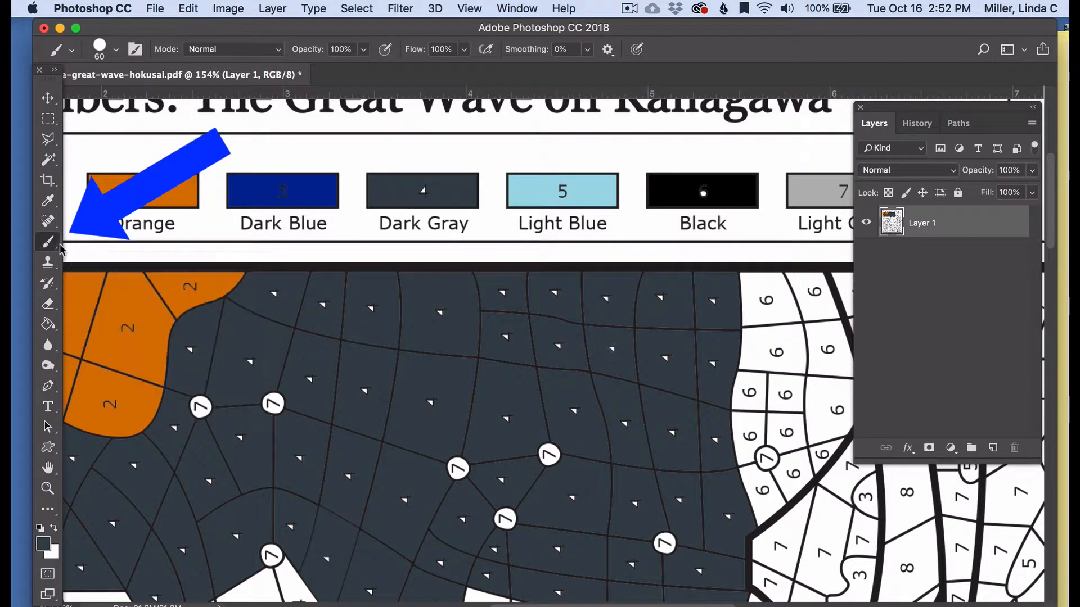
right_click(50, 244)
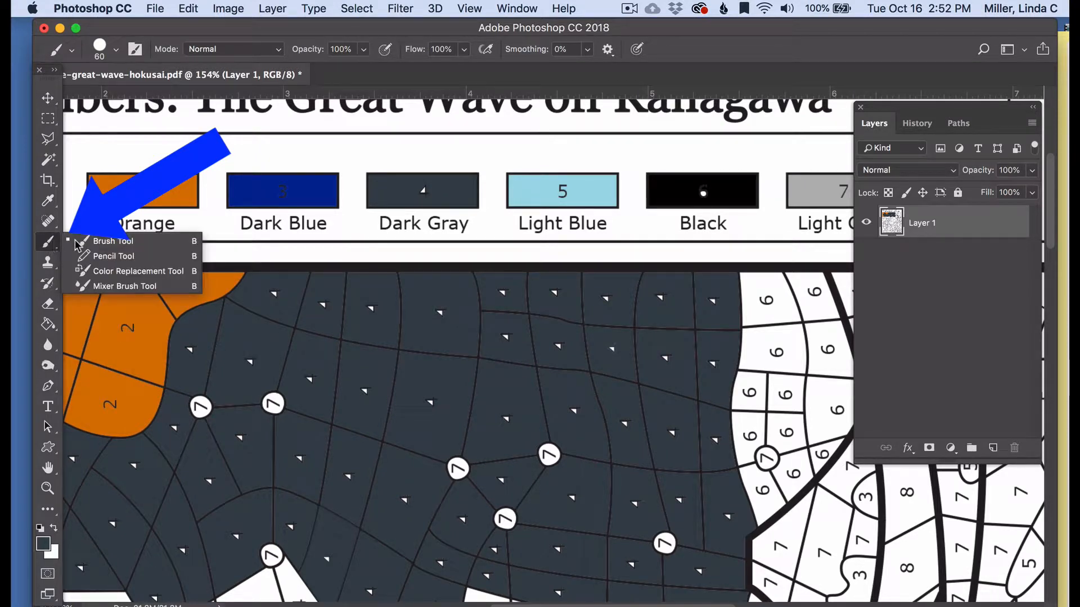
click(108, 256)
right_click(47, 249)
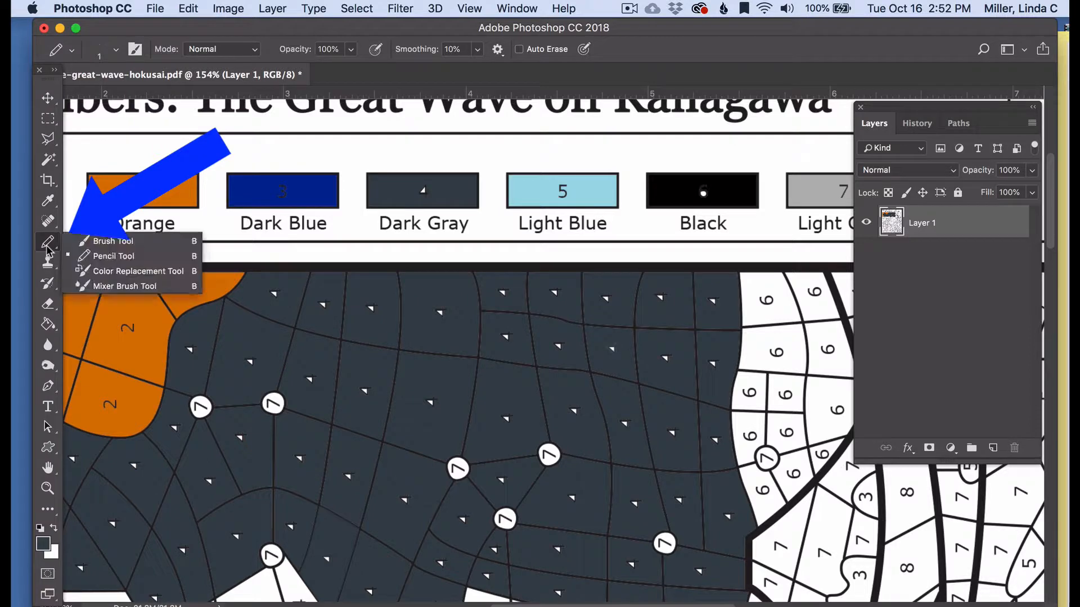
click(83, 242)
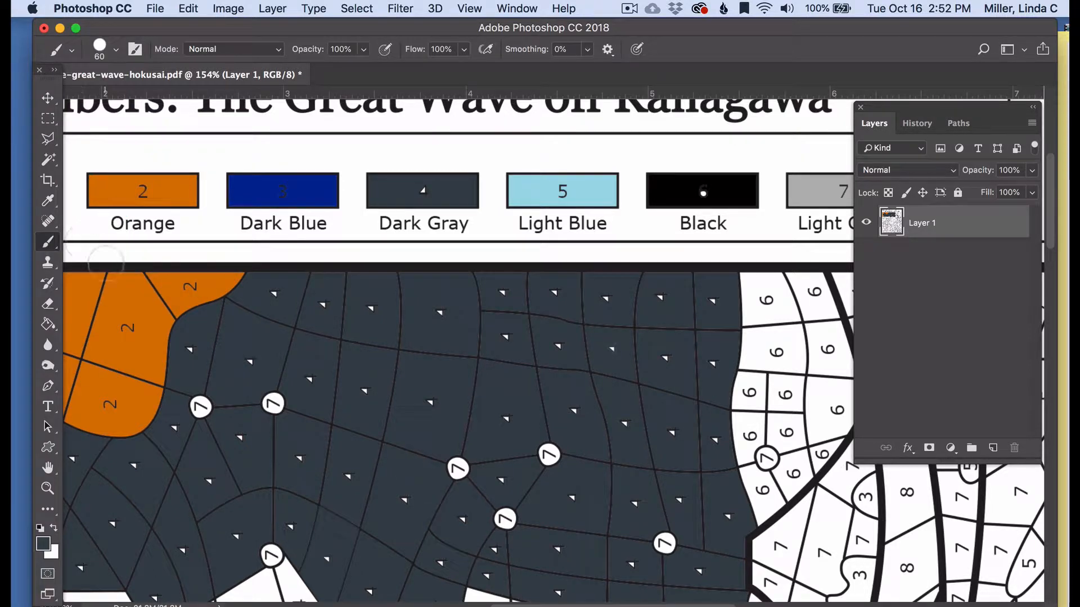
- Set the hard round brush's size to 52 px
click(117, 51)
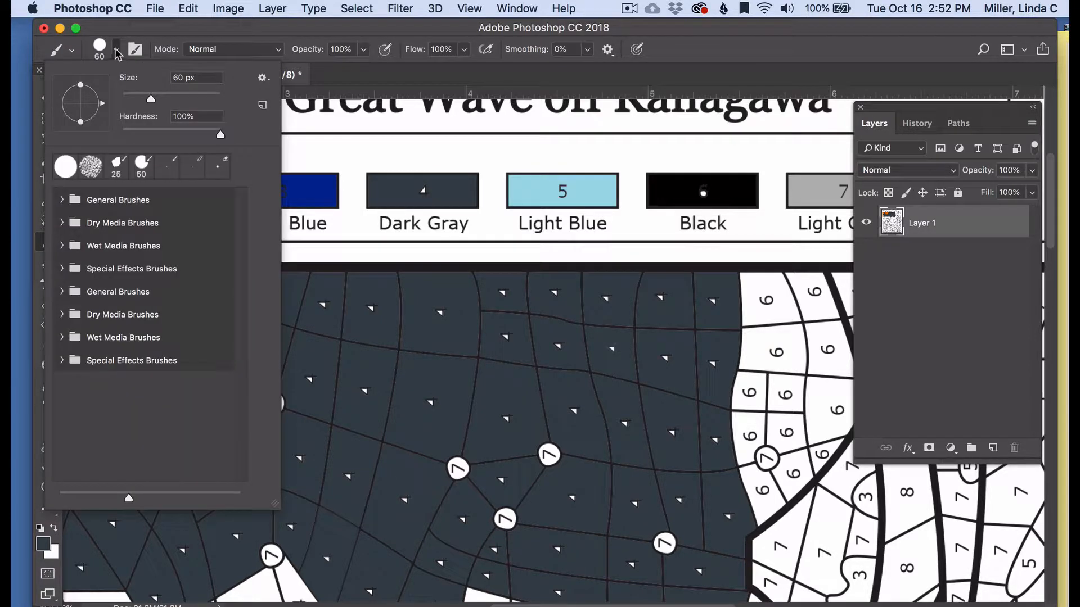
drag(168, 95, 176, 98)
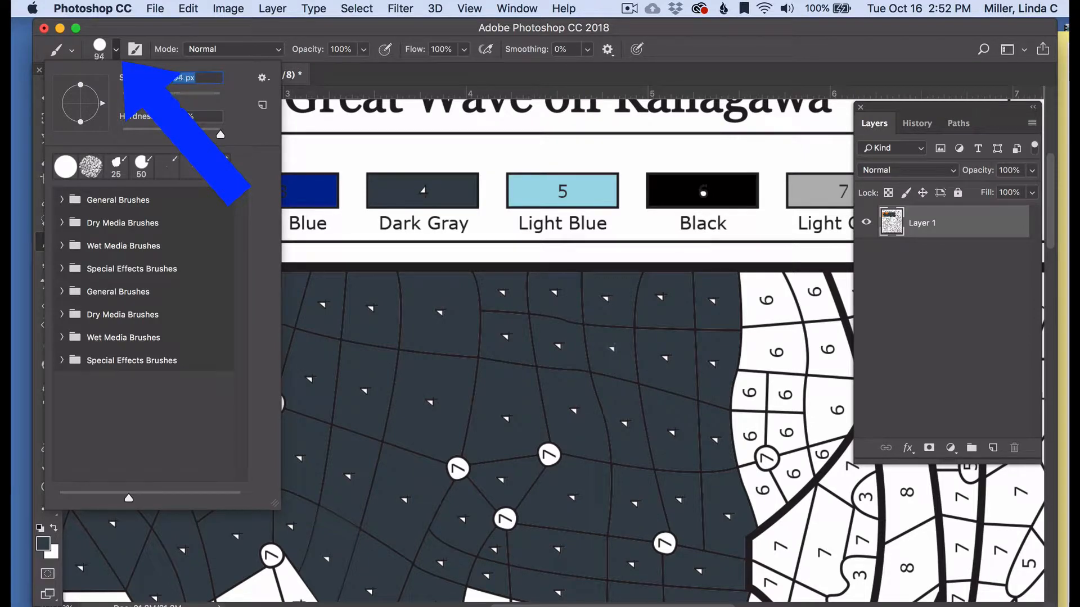
click(118, 52)
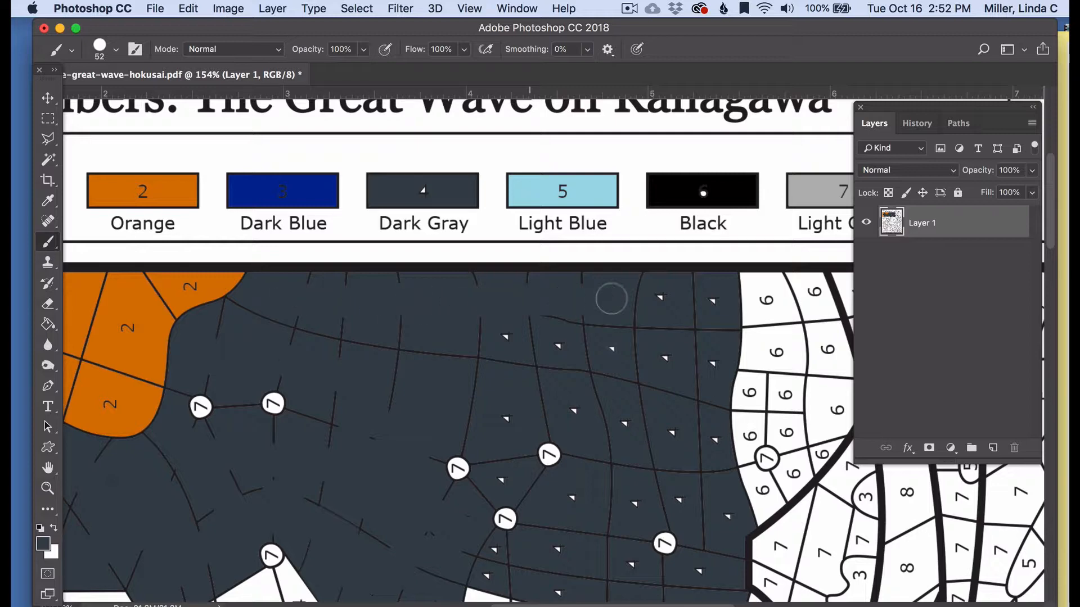
- Paint over the leftover number marks in the dark gray sky areas with the Brush
mouse_move(521, 348)
mouse_down()
mouse_move(710, 357)
mouse_move(713, 426)
mouse_move(656, 443)
mouse_up()
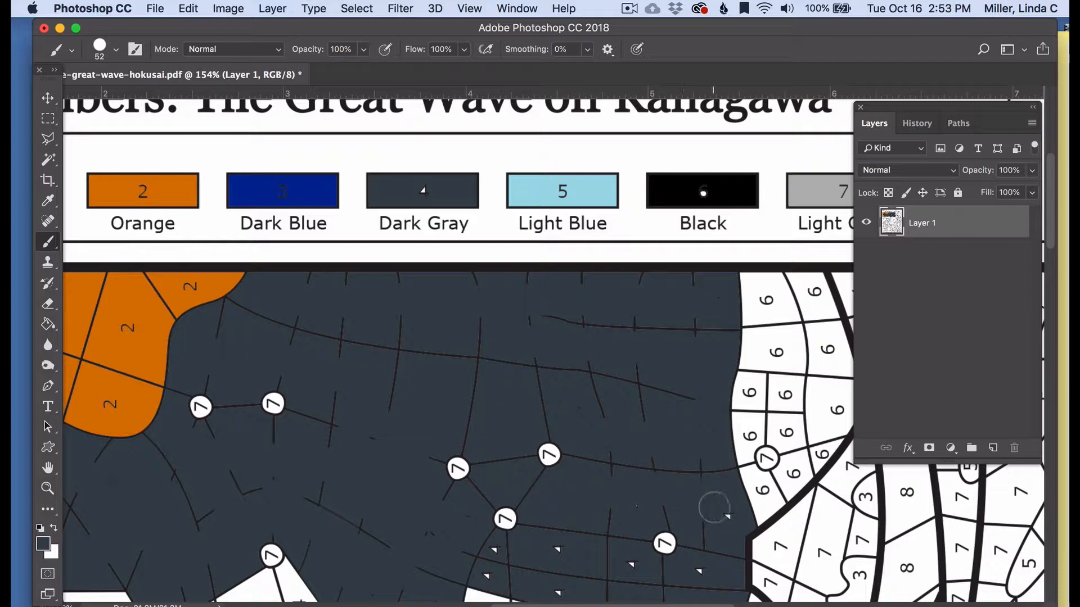
scroll(564, 511, down, 5)
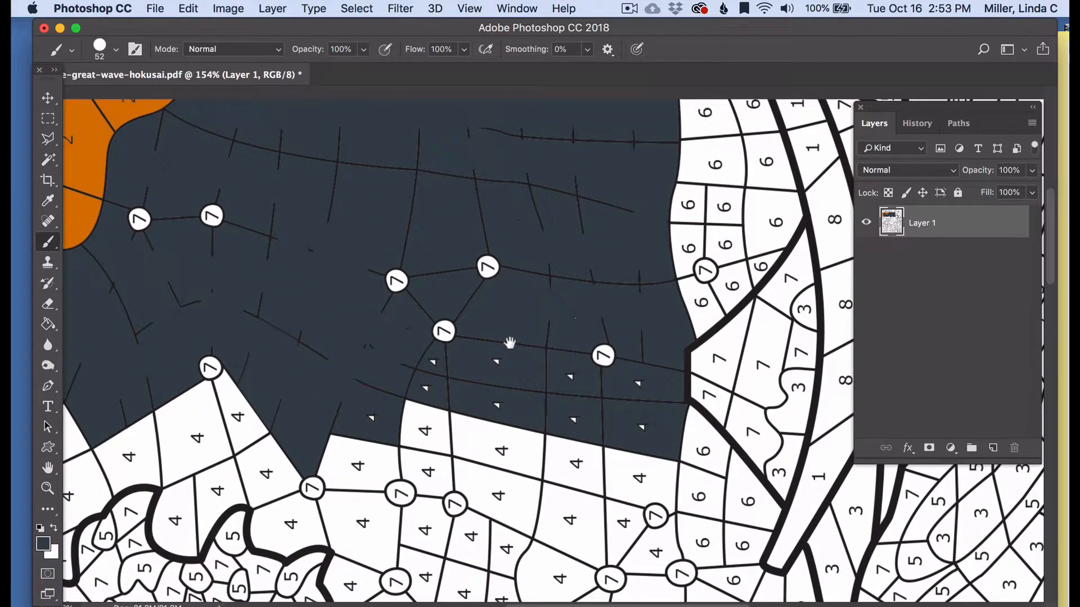
mouse_move(490, 374)
mouse_down()
mouse_move(547, 409)
mouse_move(619, 425)
mouse_up()
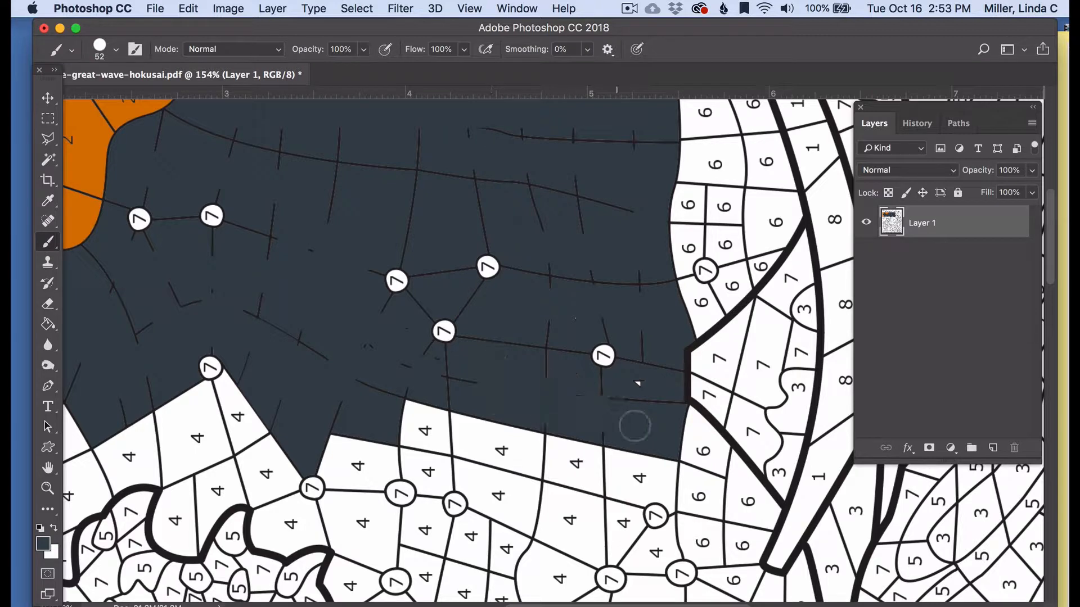
click(629, 9)
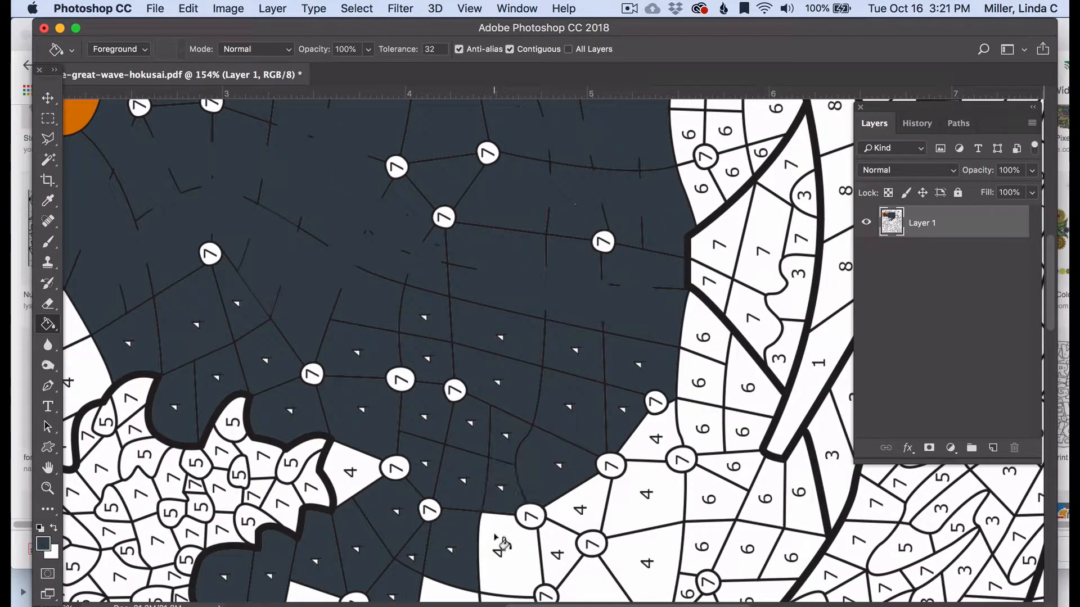
click(629, 9)
click(636, 57)
- Fill the white number 4 areas beside the right-hand column of number 6 areas with dark gray
click(499, 553)
click(557, 557)
click(580, 510)
click(647, 495)
click(656, 439)
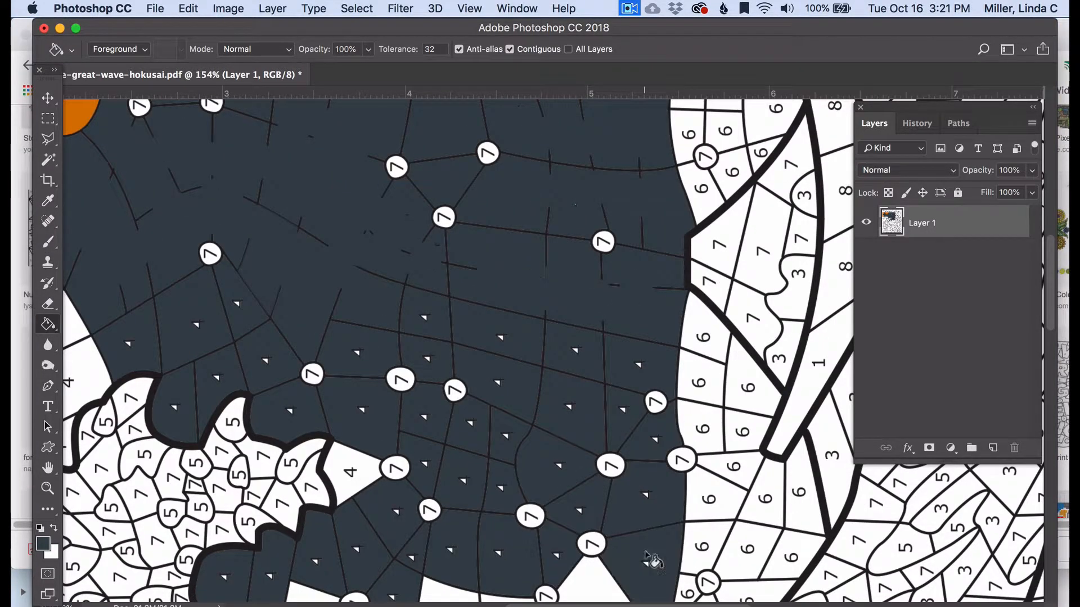
click(647, 563)
- Fill the number 4 areas in the lower right part of the sky, down to the thick wave outline, with dark gray
scroll(628, 517, down, 5)
click(598, 423)
click(446, 427)
click(495, 494)
click(634, 495)
click(540, 557)
click(409, 534)
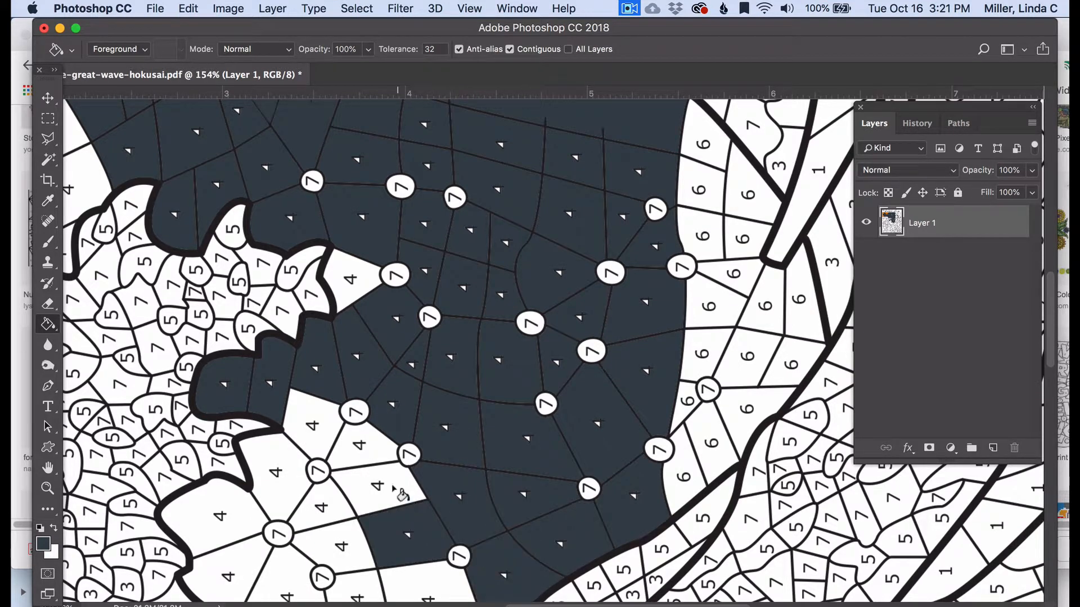
- Fill the remaining number 4 areas in the sky's lower left part, beside the wave's foam, with dark gray
click(359, 467)
click(288, 479)
click(320, 506)
click(341, 544)
click(287, 593)
click(219, 516)
click(228, 576)
click(358, 595)
click(427, 598)
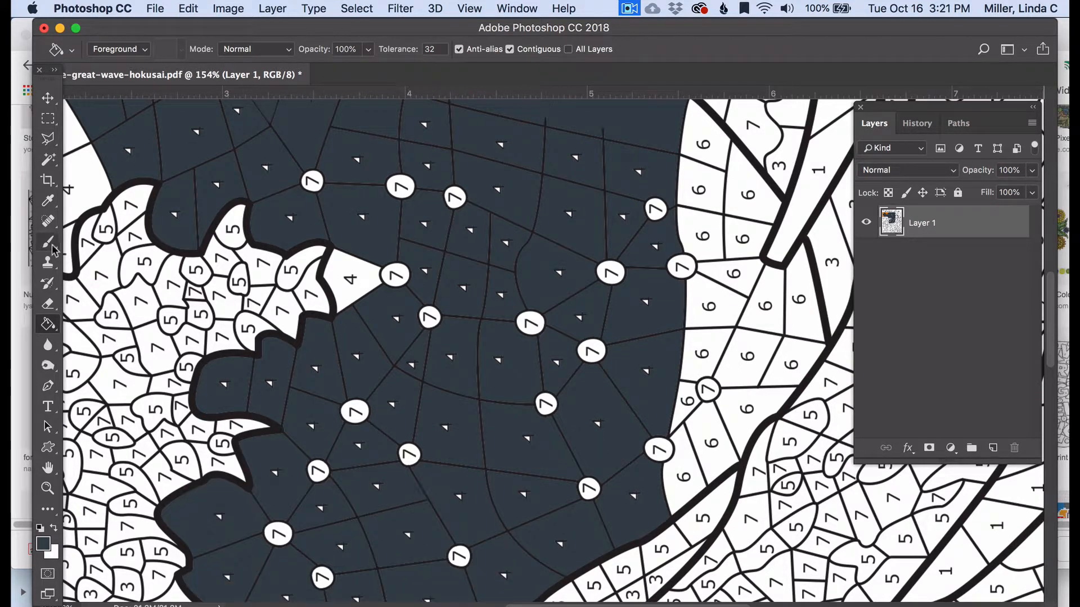
- Paint over the leftover number marks in the newly filled lower sky areas with the dark gray Brush
key(b)
mouse_move(442, 155)
mouse_down()
mouse_move(621, 156)
mouse_move(626, 234)
mouse_up()
key(super+z)
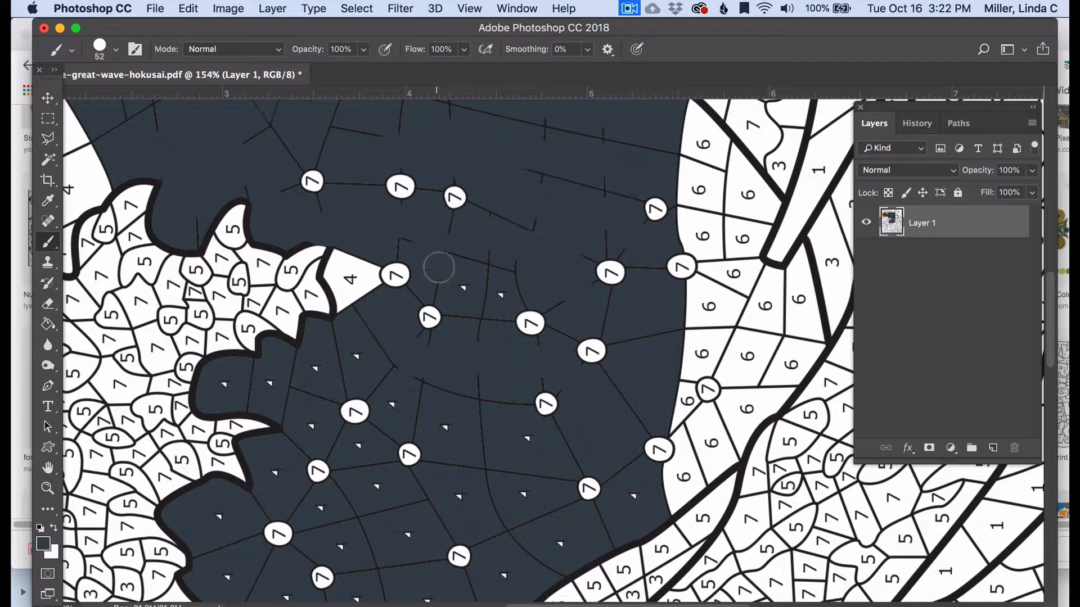
scroll(562, 349, down, 7)
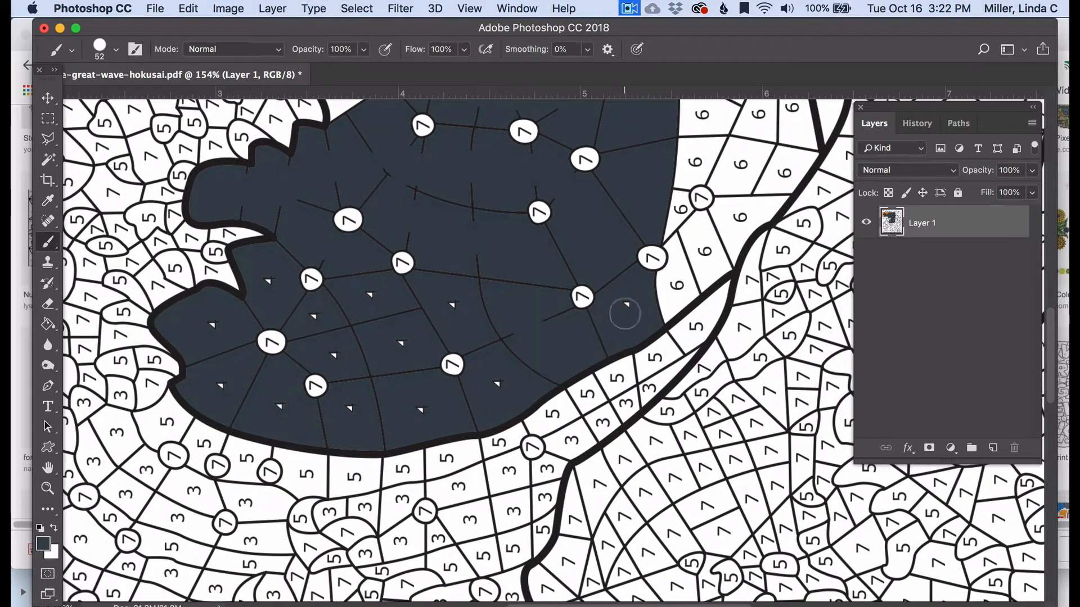
- Sample the black from legend box 6 and fill the upper group of number 6 areas beside the dark gray sky
scroll(534, 214, up, 10)
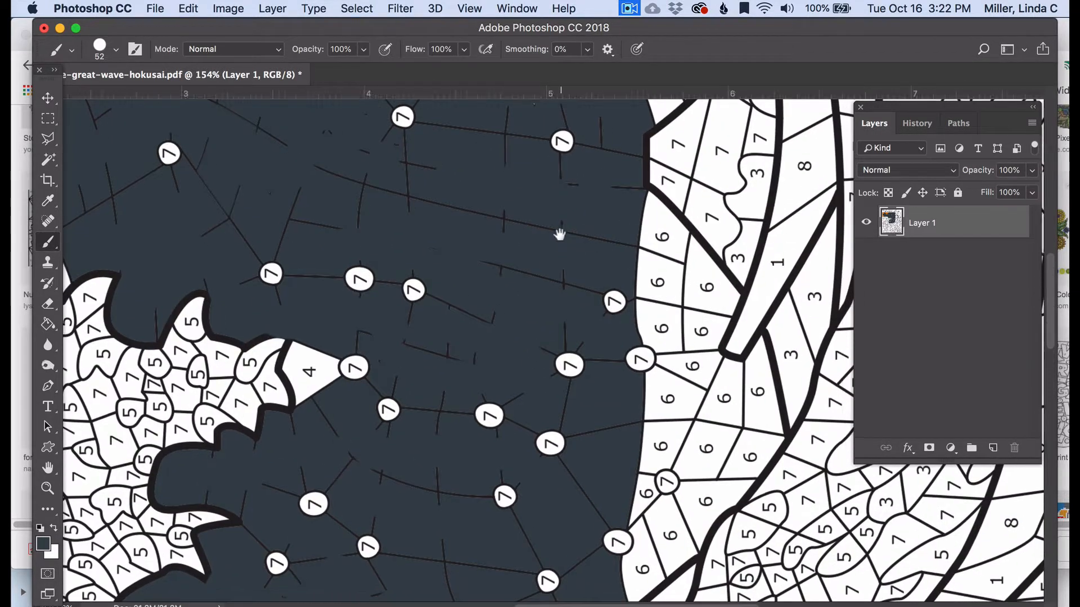
scroll(561, 244, right, 5)
key(i)
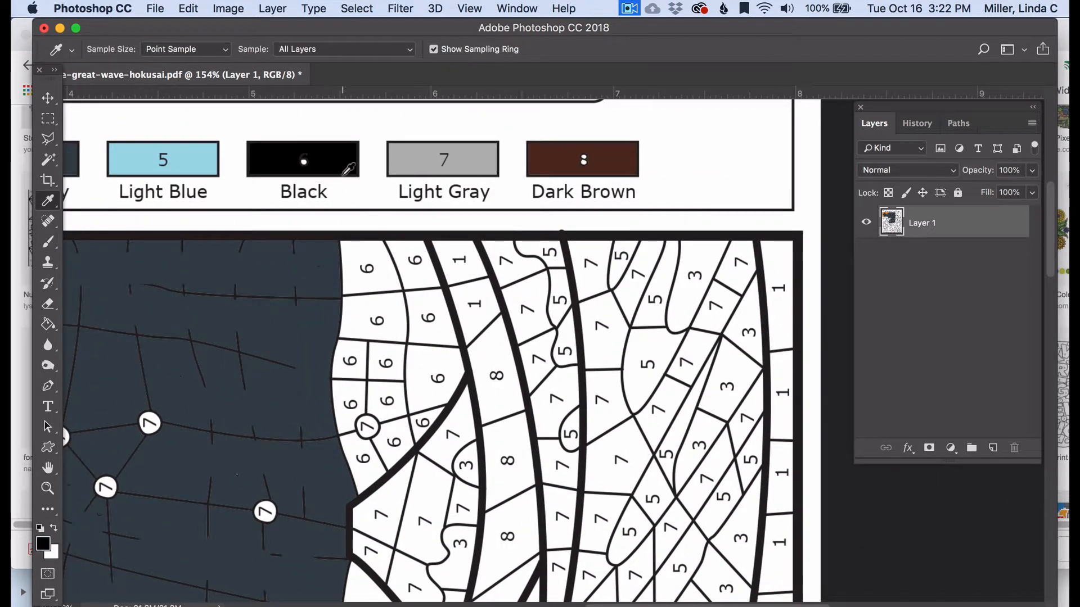
key(g)
mouse_move(360, 458)
mouse_down()
mouse_move(340, 405)
mouse_move(350, 321)
mouse_move(397, 275)
mouse_move(424, 311)
mouse_move(434, 419)
mouse_up()
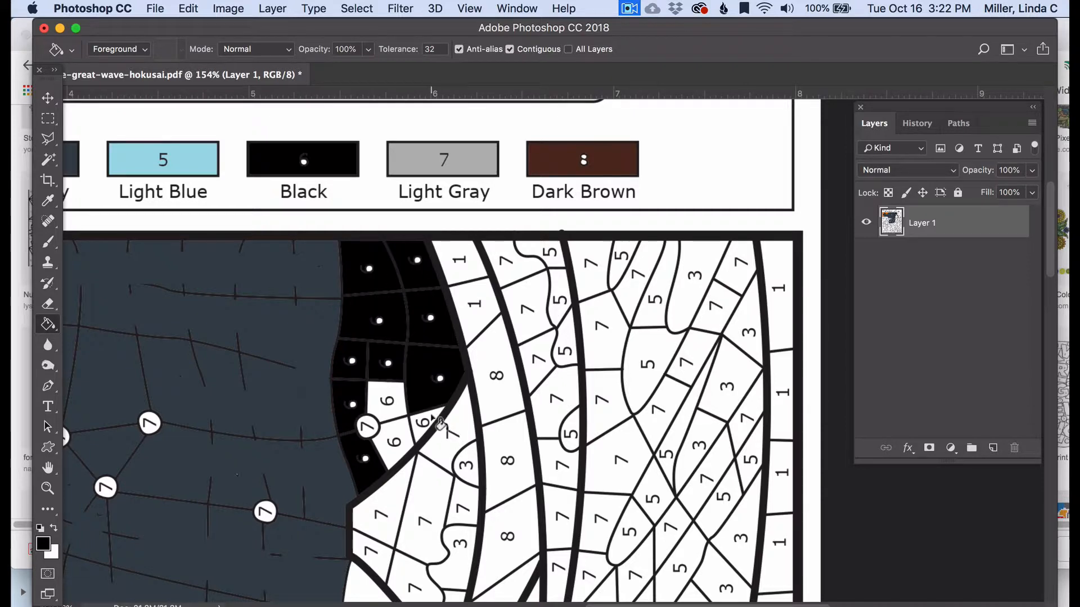
click(438, 427)
click(395, 443)
click(388, 400)
- Paint over the leftover numbers in the black area, and fill the number 7 areas just below it with light gray from legend box 7
key(b)
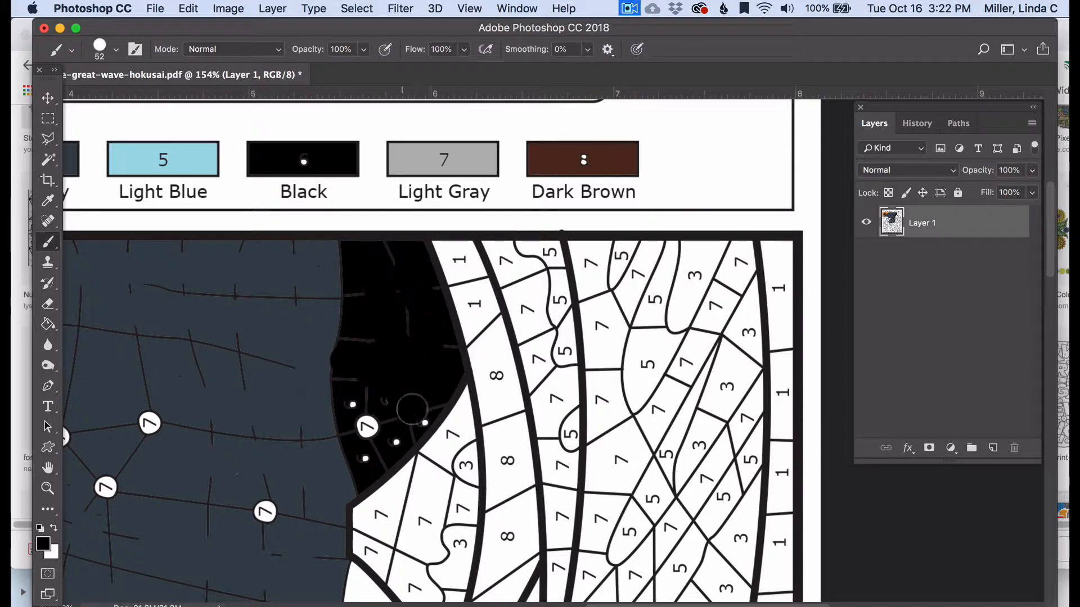
key(i)
click(444, 168)
key(g)
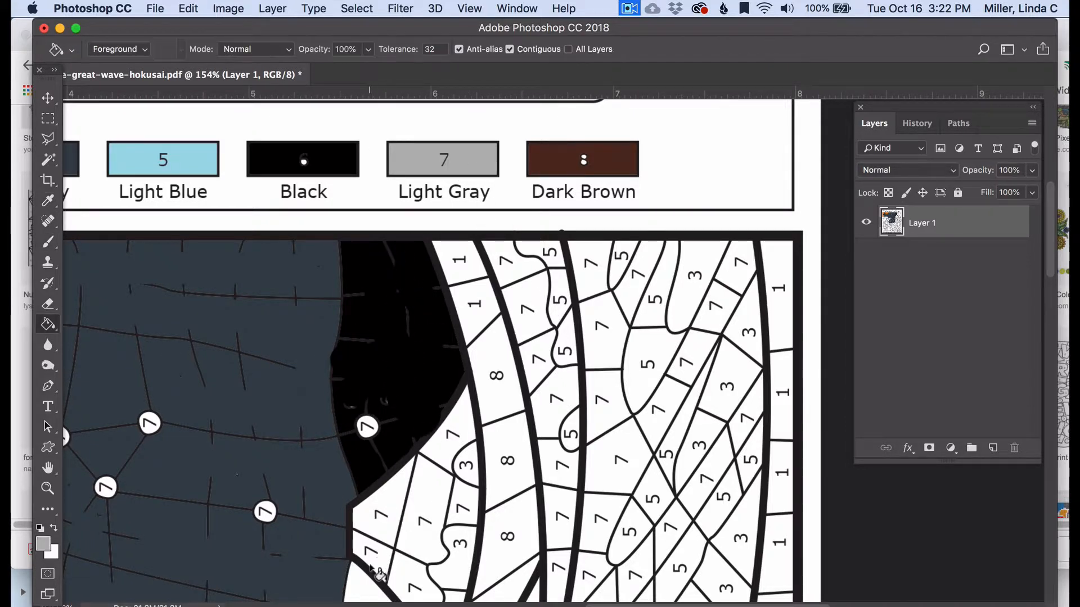
click(371, 554)
click(377, 514)
click(416, 584)
click(450, 433)
- Sample the dark brown from legend box 8 and fill the three number 8 areas in the curved band
alt+click(562, 172)
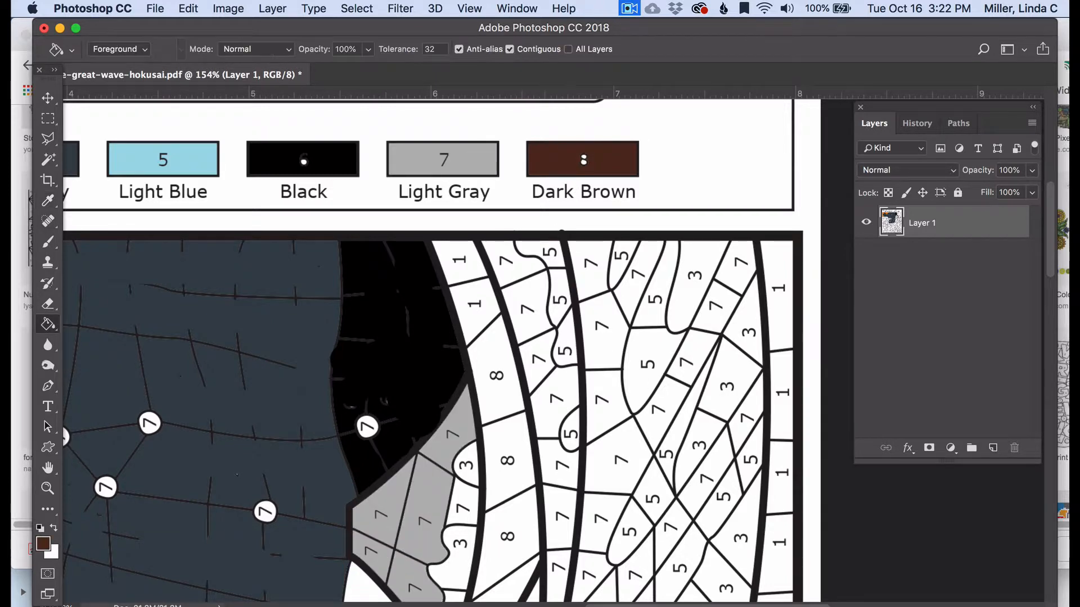
click(506, 534)
click(506, 458)
click(495, 373)
- Fill the upper number 7 areas between the dark brown band and the page's right border with light gray
mouse_move(522, 265)
mouse_down()
mouse_move(554, 430)
mouse_move(559, 560)
mouse_move(594, 555)
mouse_move(604, 458)
mouse_move(593, 285)
mouse_up()
click(598, 290)
click(635, 281)
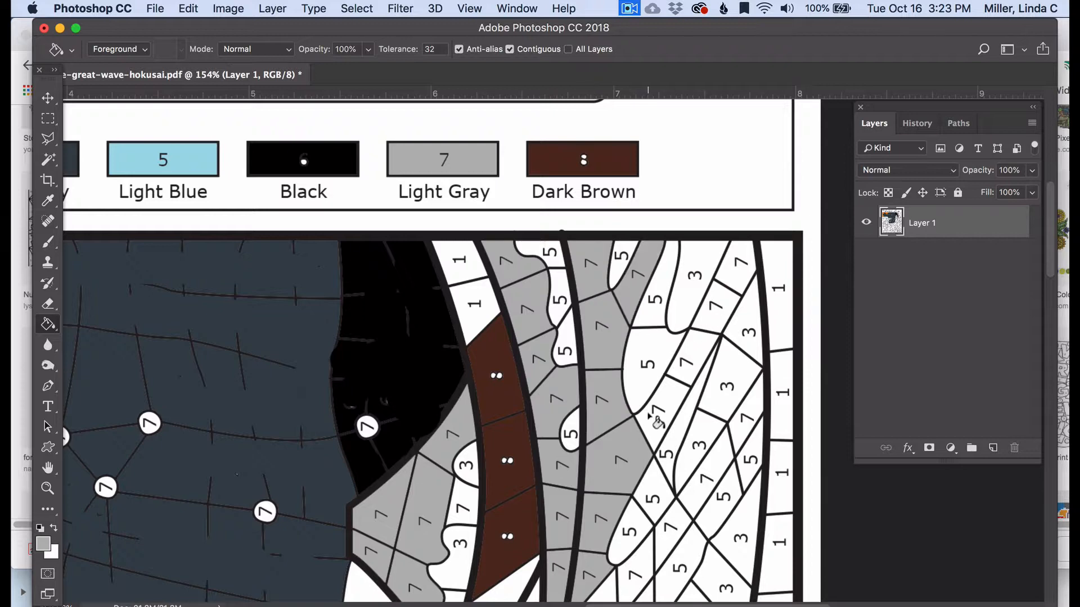
click(671, 431)
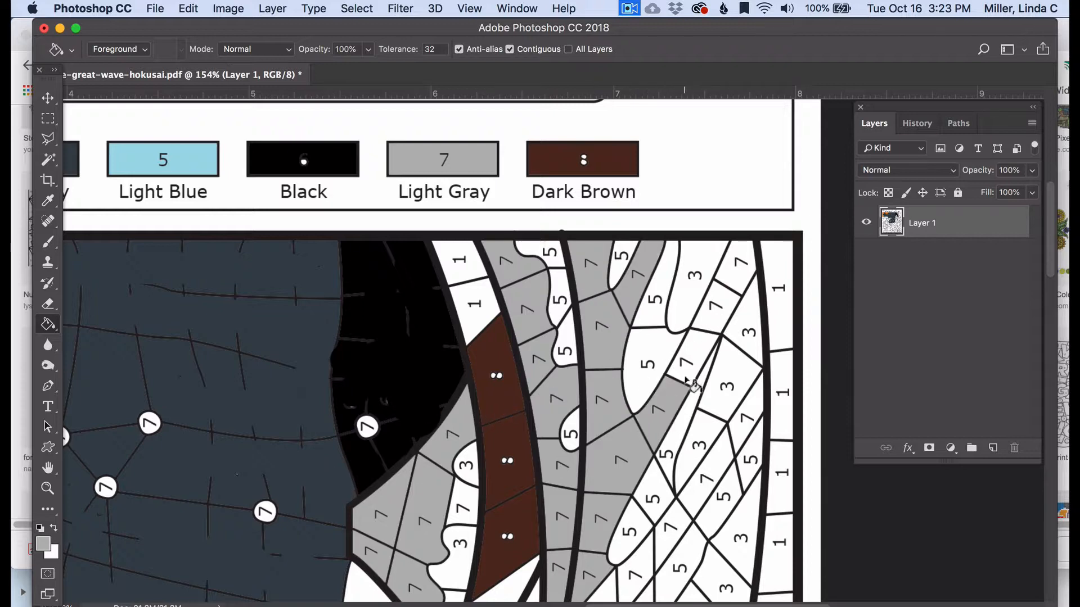
click(683, 365)
click(714, 306)
click(741, 267)
- Sample the light blue from legend box 5, fill the upper number 5 areas among the gray, and undo the stray fill on a number 3 area
alt+click(190, 173)
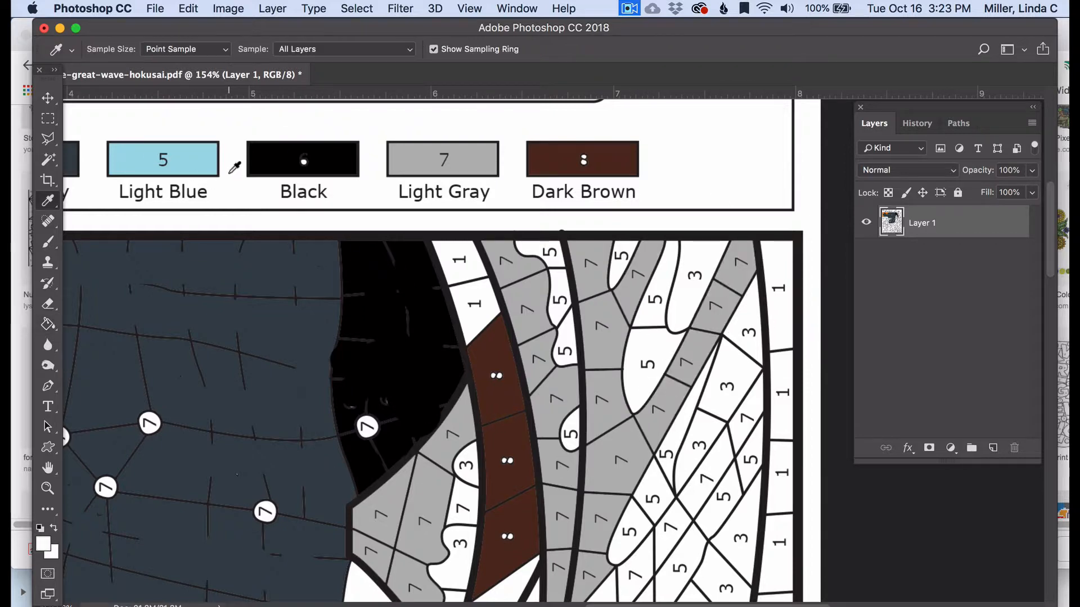
click(537, 252)
click(561, 298)
click(565, 346)
click(570, 433)
click(652, 349)
click(655, 298)
click(695, 278)
key(ctrl+z)
- Fill the remaining number 5 areas along the diagonal stripes near the right border with light blue
click(669, 450)
click(622, 258)
click(630, 532)
click(723, 495)
click(759, 455)
- Switch back to light gray and fill the number 7 areas between the light blue stripes plus several number 7 circles in the dark sky
alt+click(475, 186)
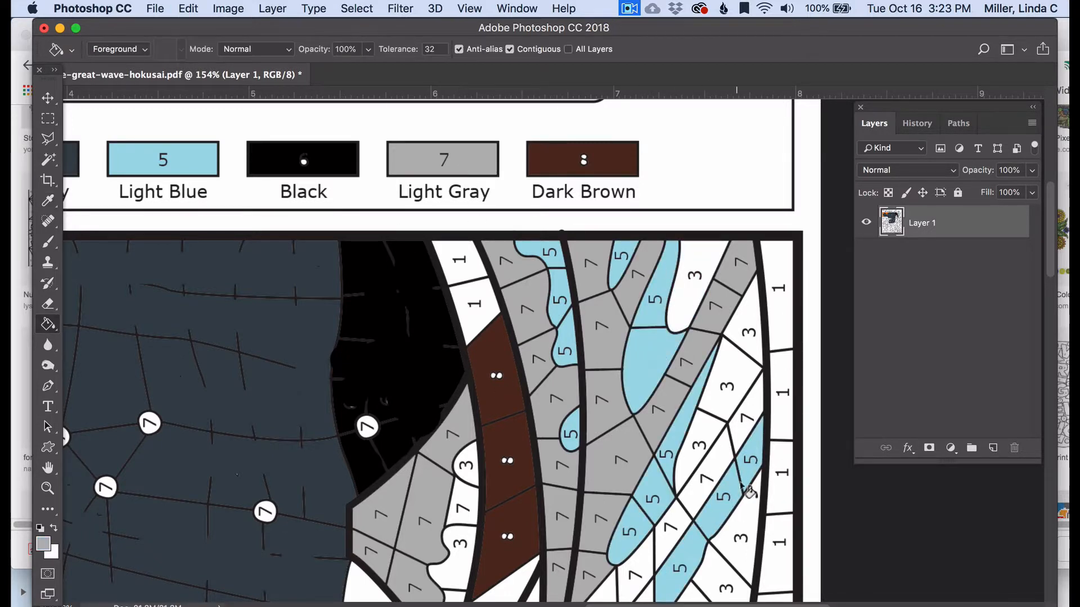
click(705, 478)
click(745, 419)
click(669, 528)
click(635, 574)
scroll(670, 419, down, 7)
click(662, 415)
click(621, 467)
click(593, 537)
click(513, 320)
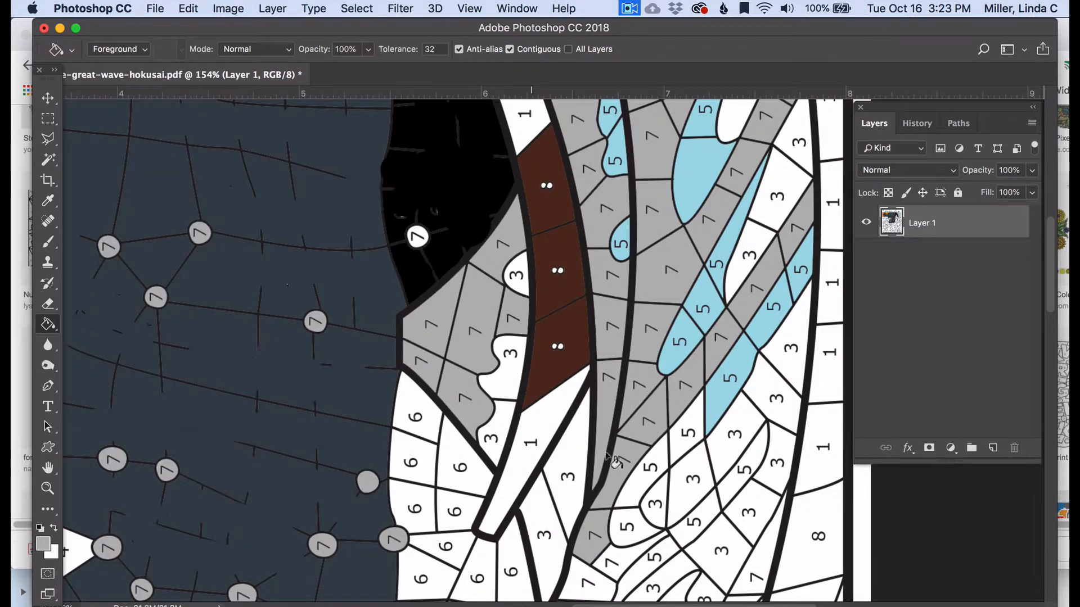
- Fill the number 7 areas running diagonally down beside the inner side of the thick outline with light gray
scroll(423, 480, down, 8)
scroll(423, 481, left, 3)
click(801, 388)
click(769, 460)
click(674, 534)
click(615, 549)
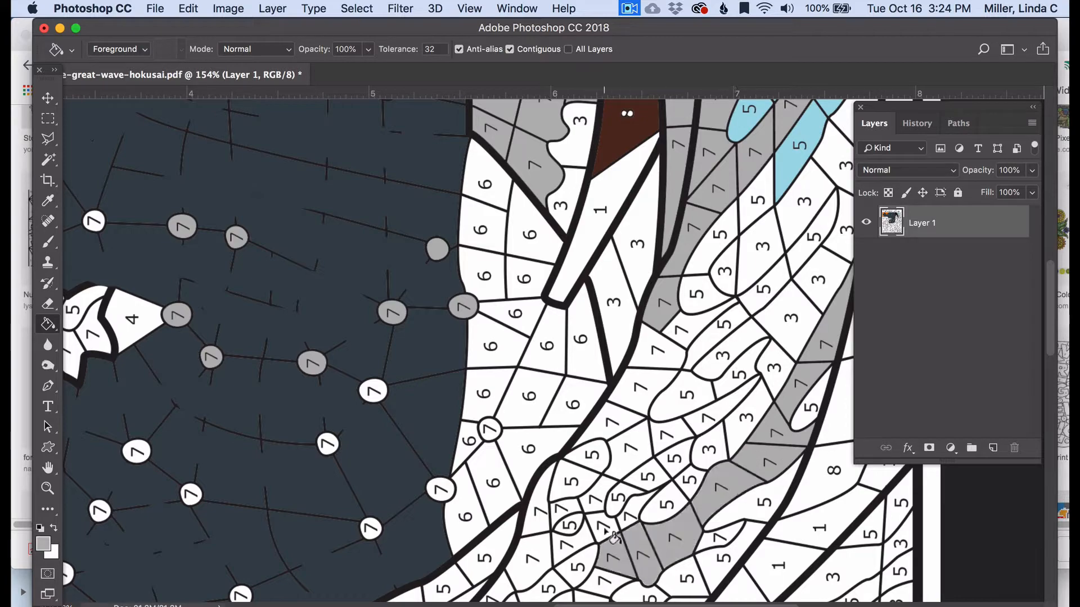
- Fill the number 7 areas along the thick outline next to the white number 6 region with light gray
click(612, 423)
click(629, 449)
click(668, 436)
click(640, 387)
click(680, 330)
click(656, 350)
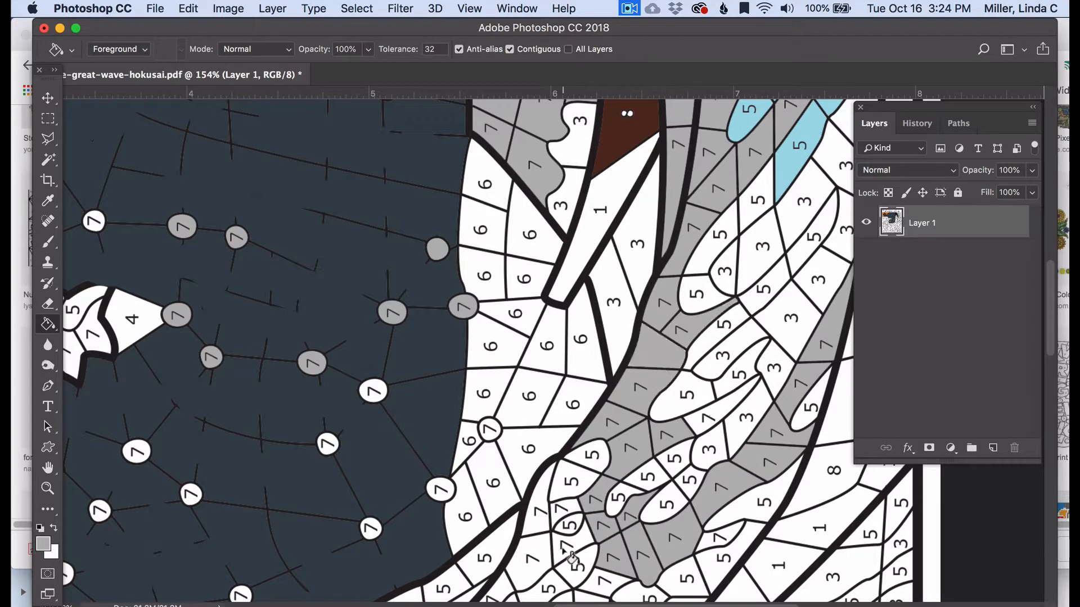
- Fill the number 7 areas beside the thick outline and above the dense wave pattern with light gray
click(548, 554)
scroll(624, 532, down, 1)
click(604, 554)
click(591, 575)
click(622, 588)
- Fill the number 7 areas near the right border, below the thick pointed outline, with light gray
scroll(622, 587, down, 10)
scroll(622, 588, right, 7)
click(691, 309)
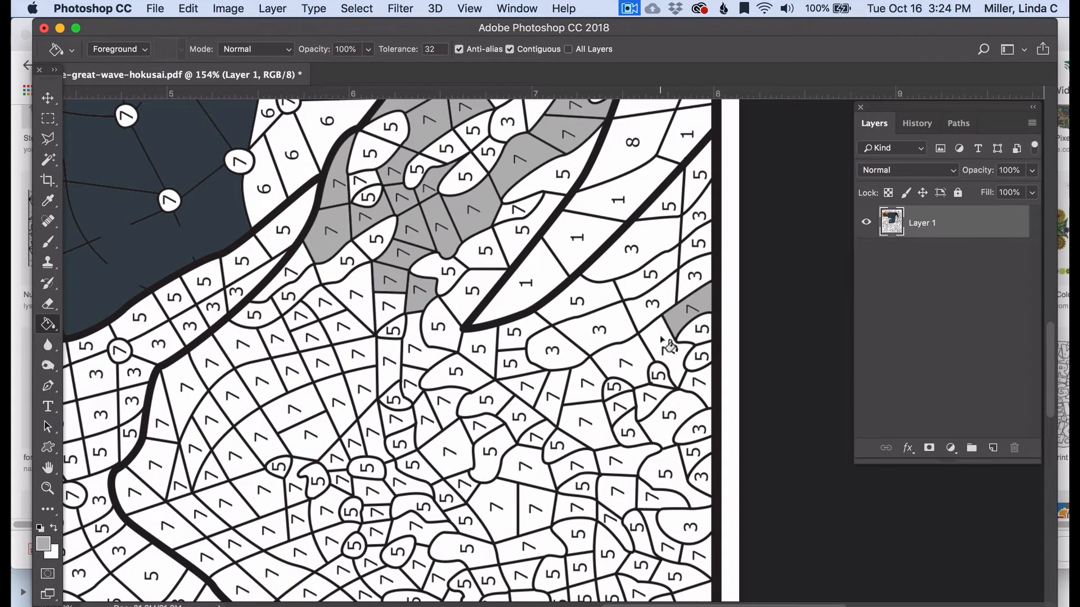
click(675, 360)
click(619, 363)
click(647, 402)
click(585, 413)
- Fill the next lower cluster of number 7 areas near the right border with light gray
click(621, 472)
click(658, 494)
click(573, 469)
click(526, 467)
click(535, 512)
click(664, 540)
click(687, 558)
- Fill the number 7 areas to the left of that cluster, up the narrow column beside the tip of the pointed outline, with light gray
scroll(686, 559, down, 6)
scroll(686, 558, left, 6)
click(708, 246)
click(666, 353)
click(611, 295)
click(588, 260)
click(606, 239)
click(644, 264)
click(687, 225)
scroll(687, 225, left, 6)
click(669, 248)
click(673, 211)
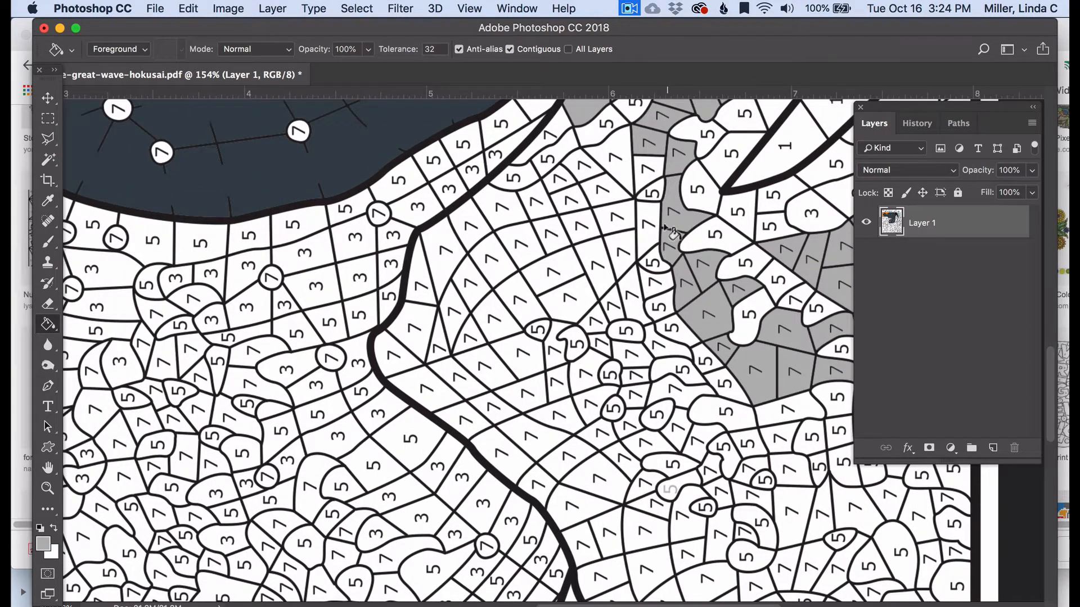
- Fill the number 7 areas in the upper part of the grid inside the wave's thick outline with light gray
click(585, 166)
click(613, 208)
click(610, 247)
click(601, 273)
click(580, 219)
click(556, 183)
click(540, 225)
click(559, 284)
click(628, 8)
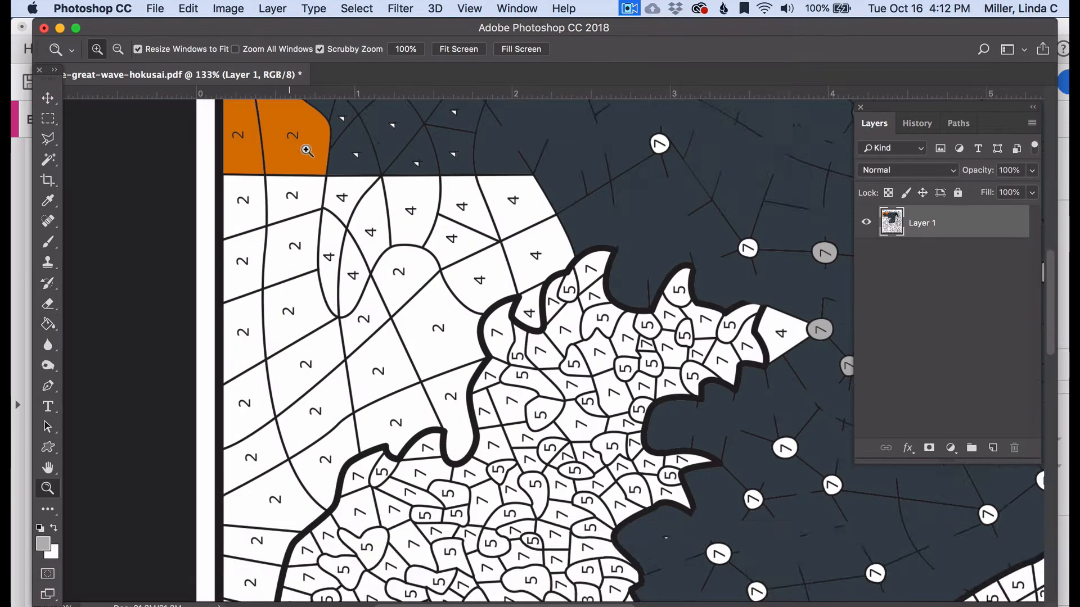
- Sample the orange from legend box 2 and fill the first number 2 areas below the existing orange along the page's left border
scroll(444, 433, up, 8)
key(i)
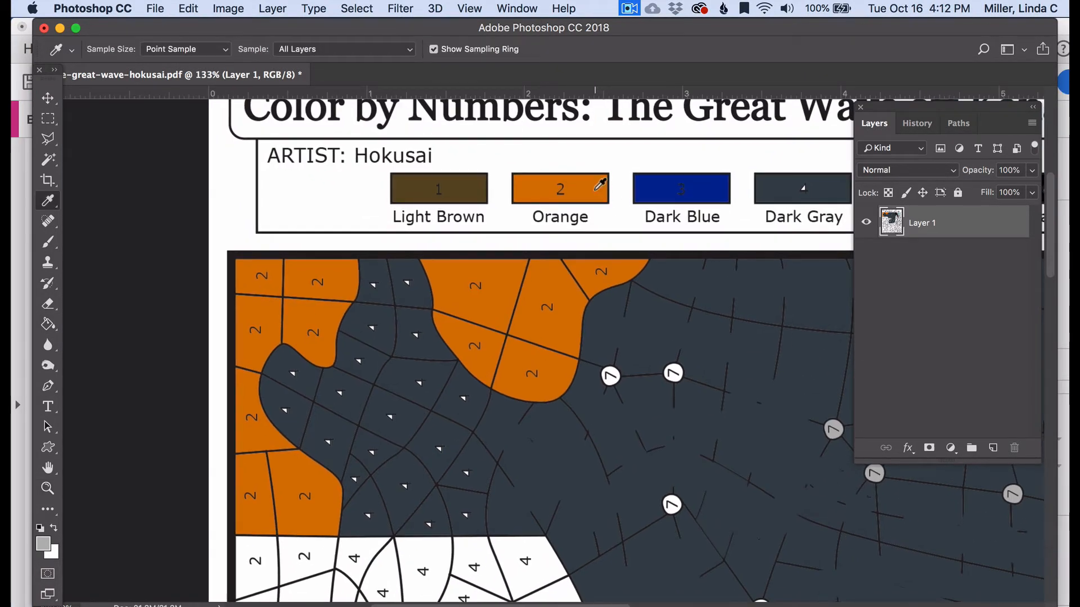
click(603, 193)
key(z)
scroll(499, 163, down, 8)
click(428, 284)
key(g)
click(274, 308)
click(274, 401)
click(342, 475)
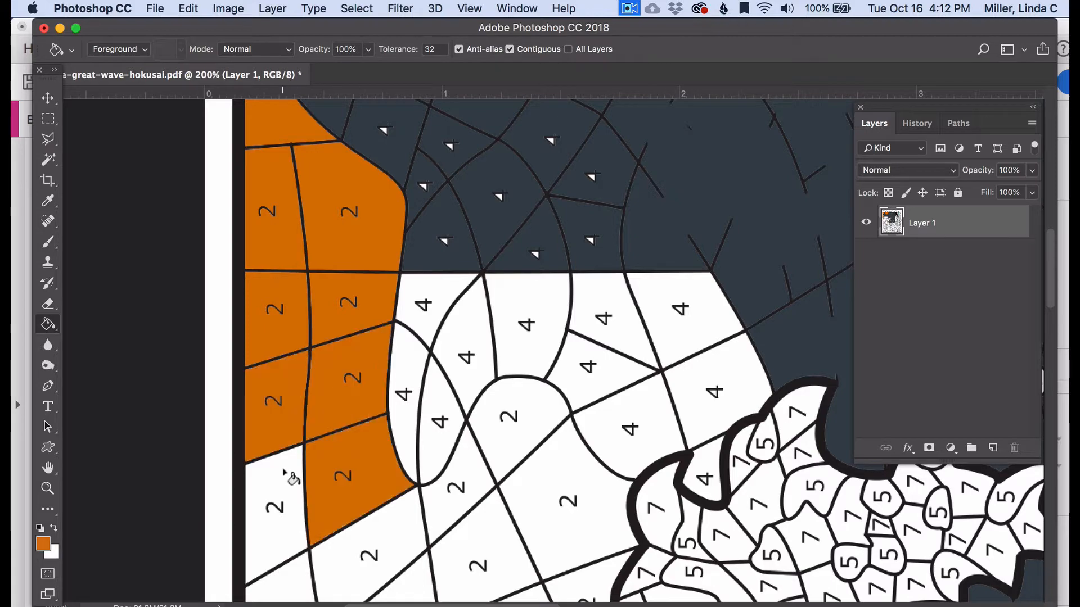
- Fill the number 2 areas around the bottom of the white number 4 region with orange
click(274, 506)
click(368, 554)
click(443, 514)
click(509, 416)
click(491, 535)
- Fill the number 2 areas between the left border and the wave's upper foam outline with orange
scroll(494, 348, down, 10)
click(571, 270)
click(652, 242)
click(450, 247)
click(382, 319)
click(394, 394)
- Fill the number 2 areas in the narrowing strip between the left border and the wave outline with orange
scroll(394, 394, down, 10)
click(449, 198)
click(429, 270)
click(421, 376)
click(427, 462)
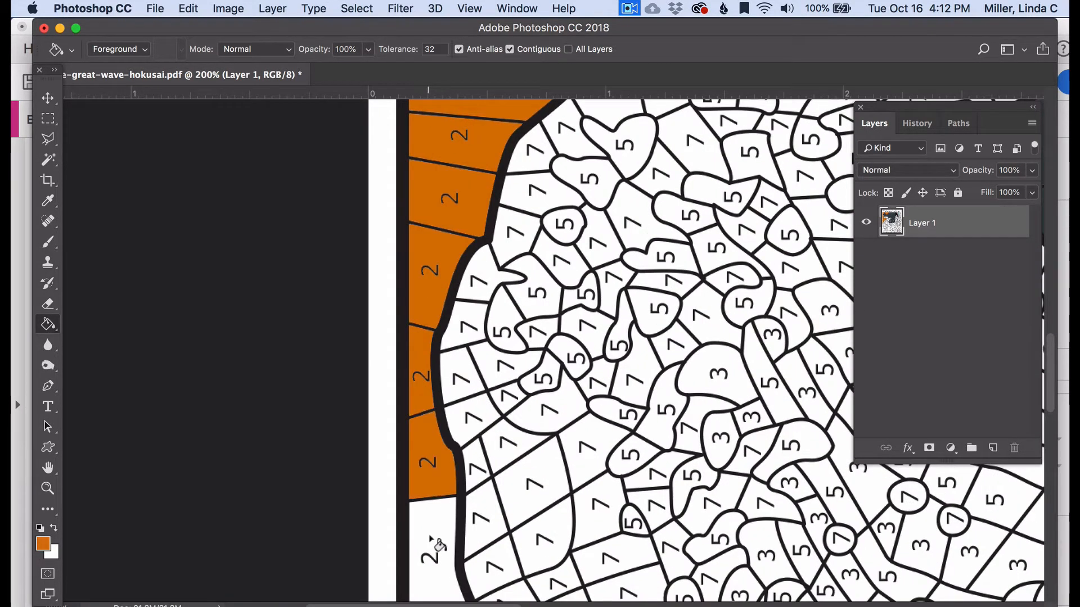
- Fill the number 2 areas where the left border strip widens below the wave outline with orange
scroll(437, 552, down, 12)
click(449, 158)
click(483, 264)
click(570, 363)
click(443, 496)
- Fill the number 2 areas in the page's lower left corner, around the white number 4 group, with orange
scroll(502, 203, down, 4)
click(540, 237)
click(517, 179)
click(505, 286)
click(393, 253)
click(574, 341)
click(683, 332)
click(755, 353)
click(708, 262)
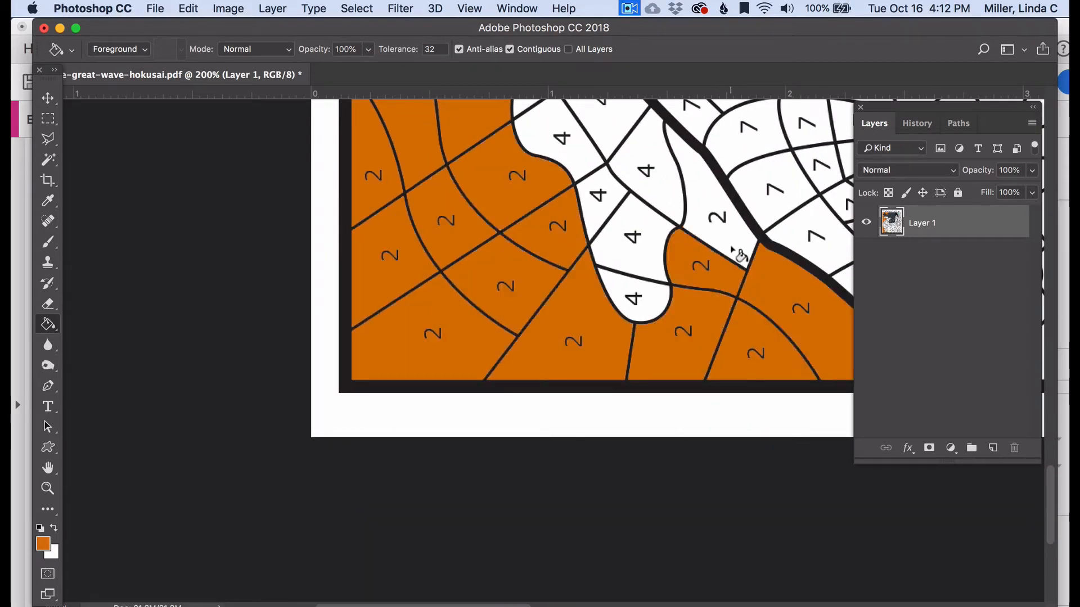
- Sample the dark gray from legend box 4 and fill the first number 4 areas between the sky and the wave's upper foam
scroll(740, 256, up, 15)
key(super+0)
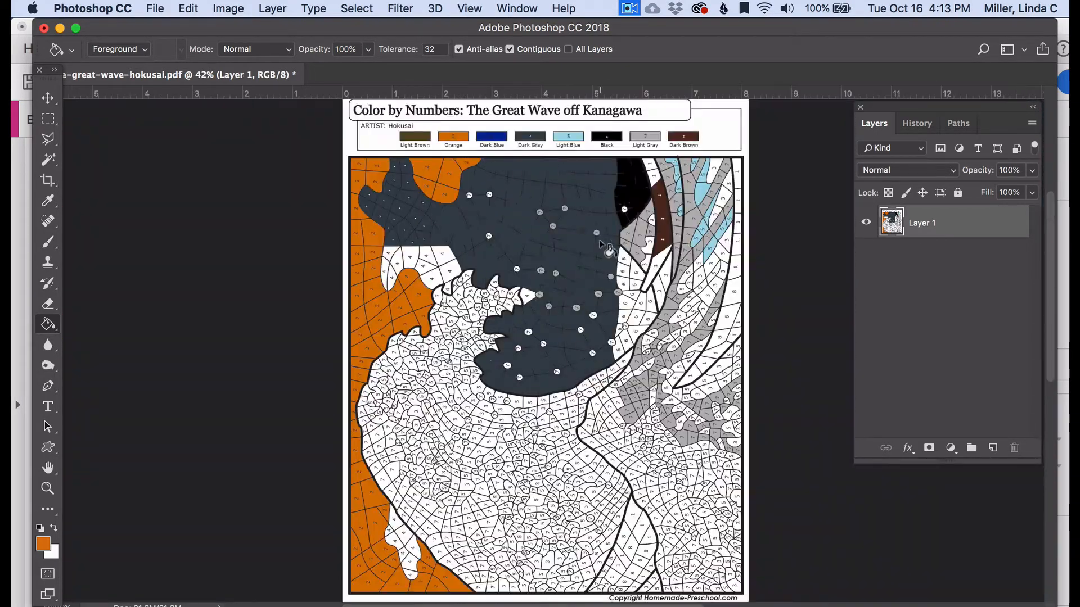
key(z)
drag(430, 157, 473, 157)
scroll(506, 247, up, 5)
scroll(506, 248, right, 8)
key(i)
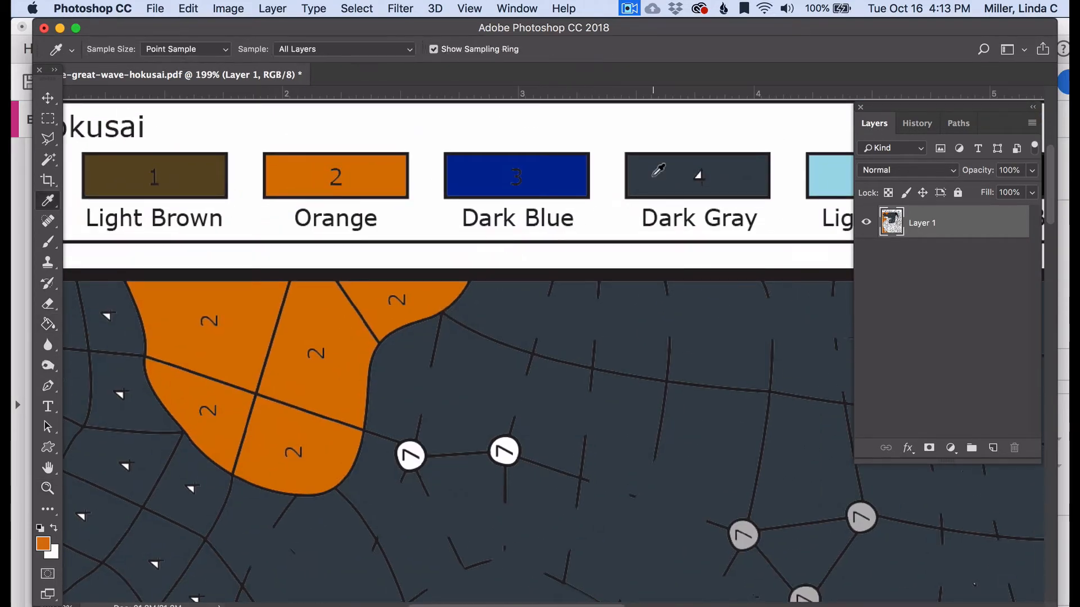
click(658, 170)
key(g)
scroll(506, 337, down, 10)
scroll(506, 337, left, 5)
click(540, 337)
click(506, 242)
click(430, 250)
- Fill the remaining number 4 areas bordering the orange in the upper left sky with dark gray
click(323, 247)
click(315, 247)
click(256, 228)
click(234, 337)
click(269, 321)
click(427, 304)
click(484, 360)
- Brush dark gray over the leftover number 4 marks between the orange sky areas and the wave's upper foam, resizing the brush for tight spots
key(b)
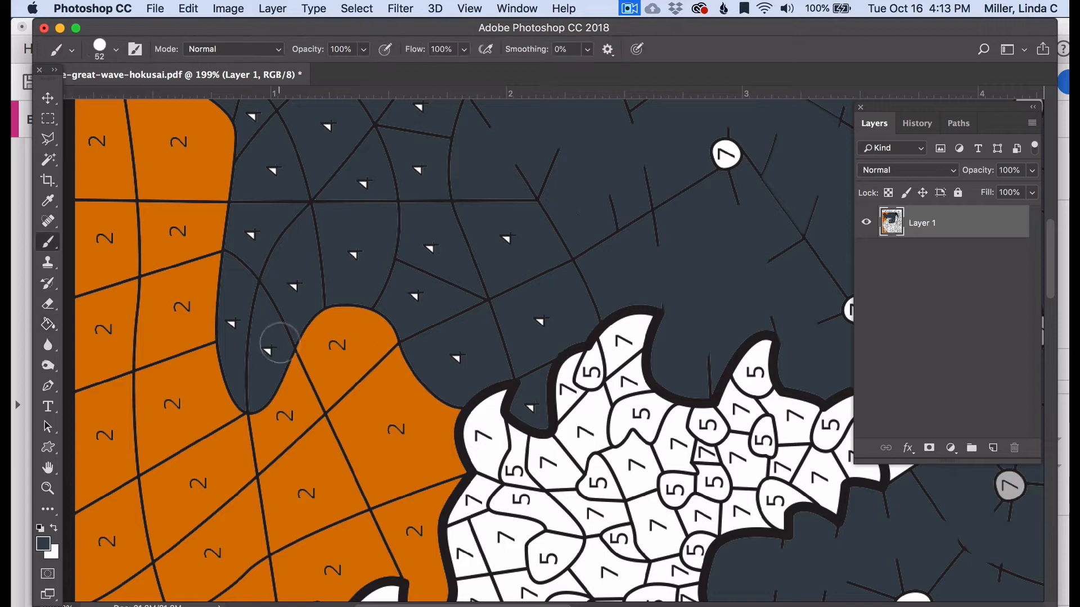
mouse_move(269, 136)
mouse_down()
mouse_move(288, 289)
mouse_move(481, 342)
mouse_up()
key(bracketleft)
key(bracketleft)
key(bracketleft)
key(bracketleft)
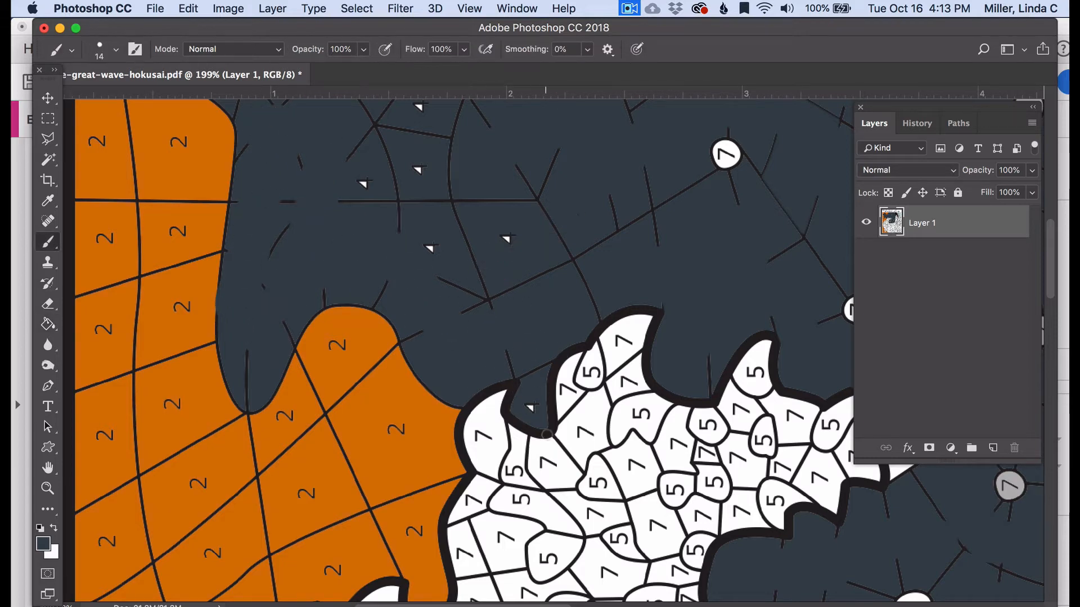
scroll(374, 367, up, 10)
scroll(374, 367, right, 2)
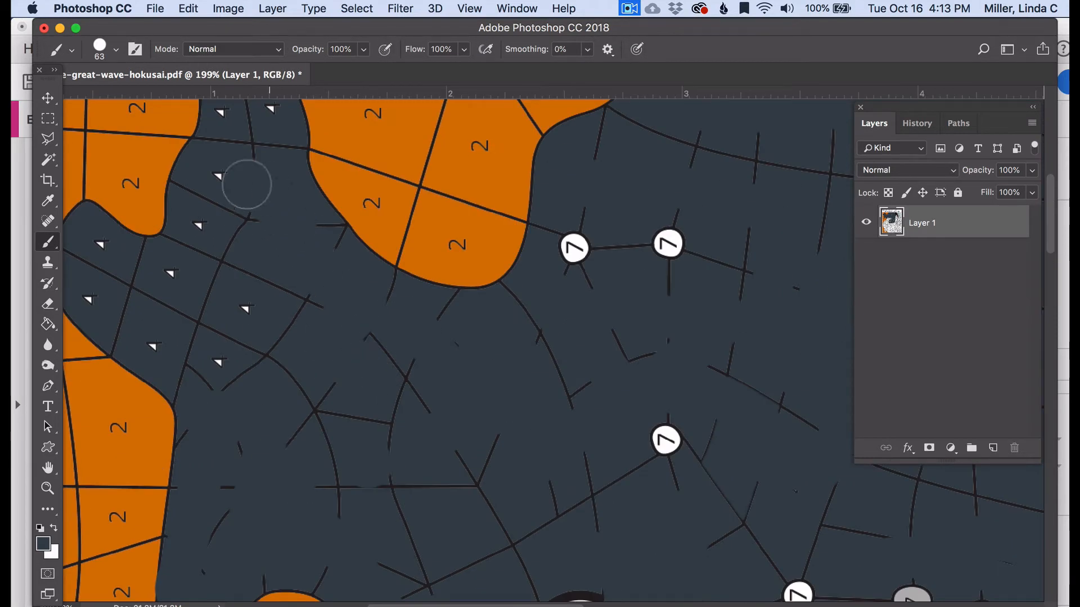
- Cover the remaining number 4 marks in the upper left sky and color the white number 4 area at the foam tip dark gray
scroll(265, 373, up, 7)
scroll(313, 385, down, 16)
scroll(313, 385, right, 11)
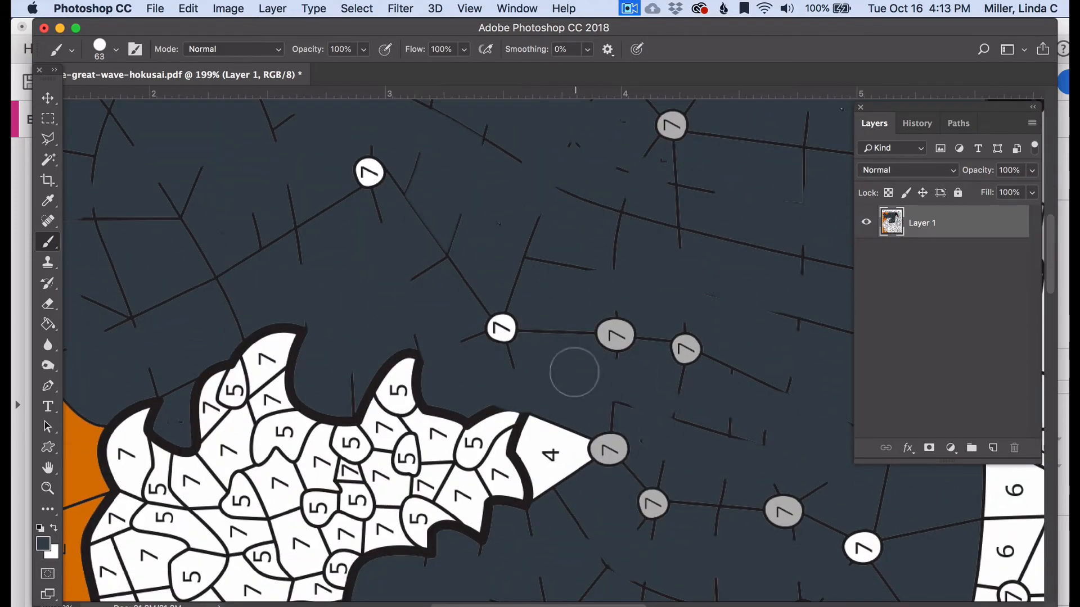
scroll(556, 310, up, 5)
scroll(555, 309, left, 2)
scroll(415, 453, down, 10)
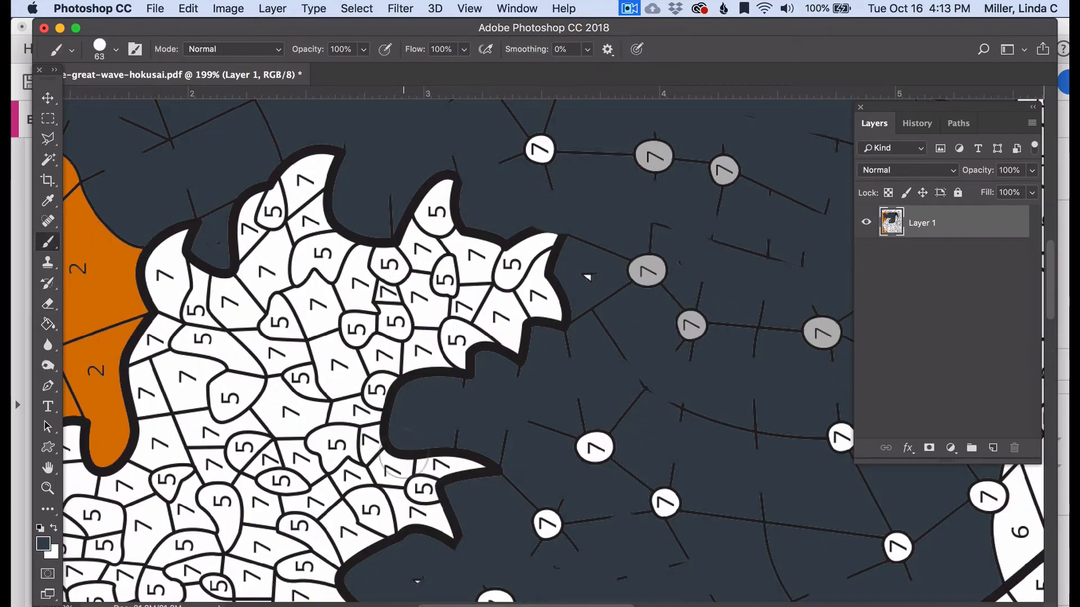
- Sample the light gray used for number 7 and fill the white number 7 circles in the dark gray sky
scroll(618, 393, up, 15)
scroll(650, 421, right, 20)
alt+click(594, 255)
key(g)
scroll(509, 272, down, 10)
scroll(509, 273, left, 4)
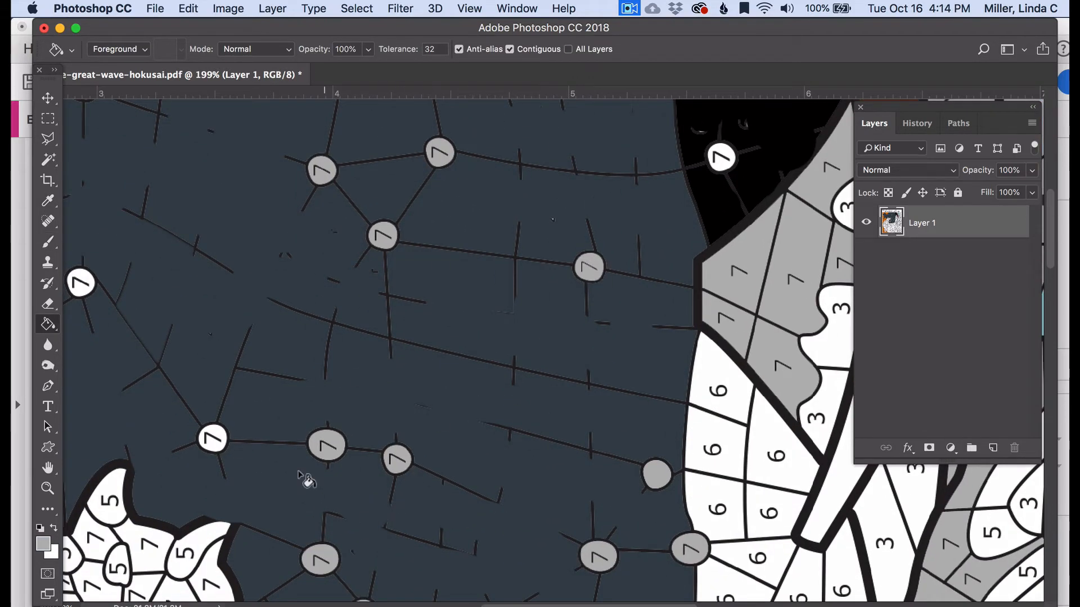
scroll(344, 433, up, 8)
scroll(344, 433, left, 2)
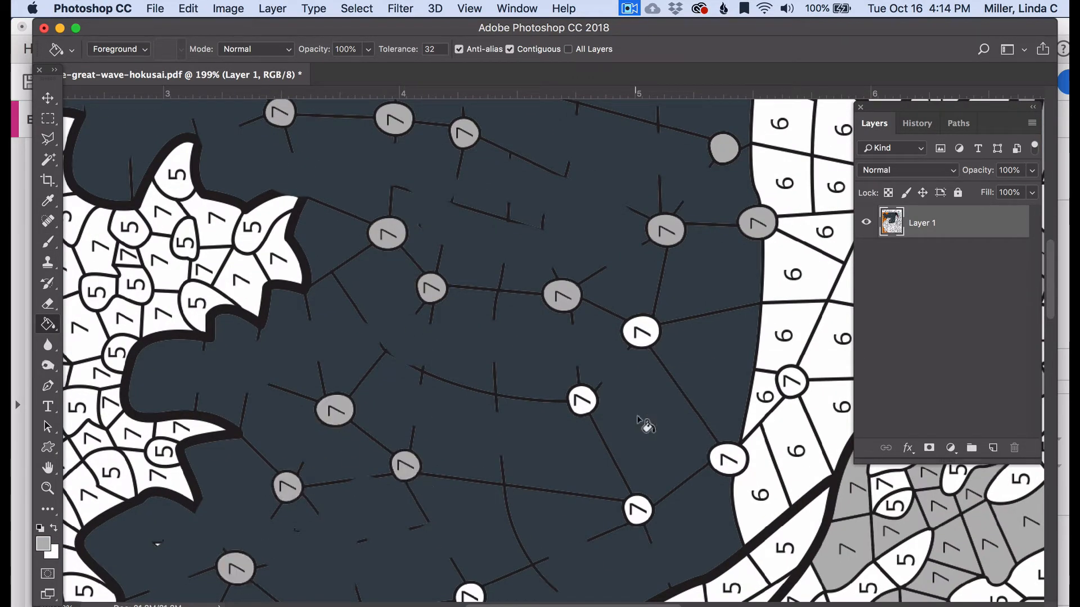
click(580, 406)
click(635, 337)
drag(544, 553, 558, 220)
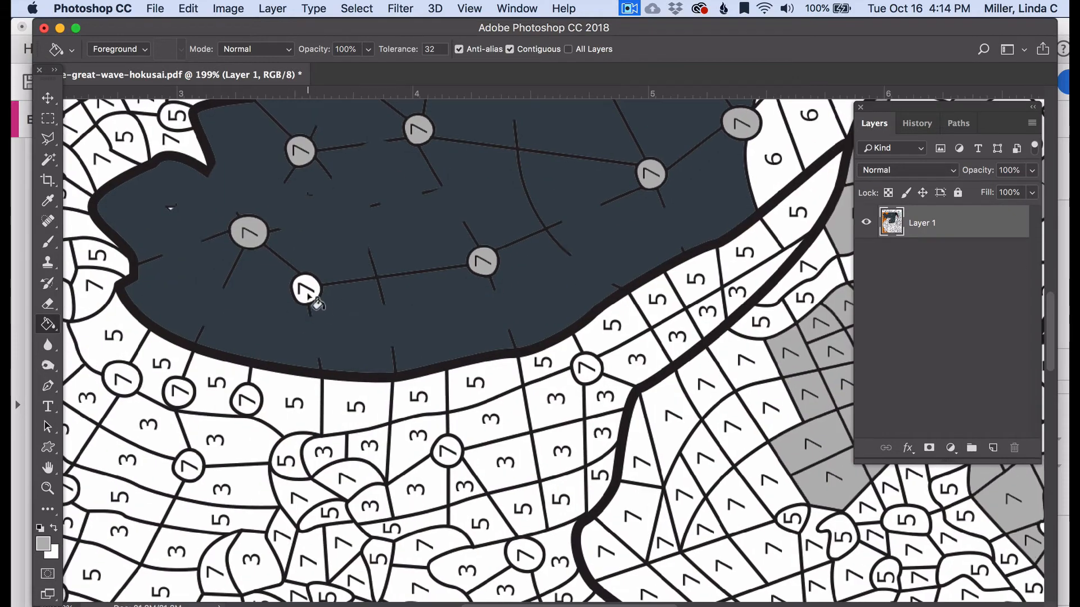
- Fill the four number 7 circles just below the thick outline at the left end of the dark gray sky with light gray
click(245, 405)
click(122, 381)
click(179, 393)
click(187, 467)
- Fill the clustered number 7 foam patches in the striped wave band and the number 7 circles beside them with light gray
click(217, 568)
click(346, 479)
click(306, 559)
click(361, 579)
scroll(368, 584, down, 6)
click(397, 279)
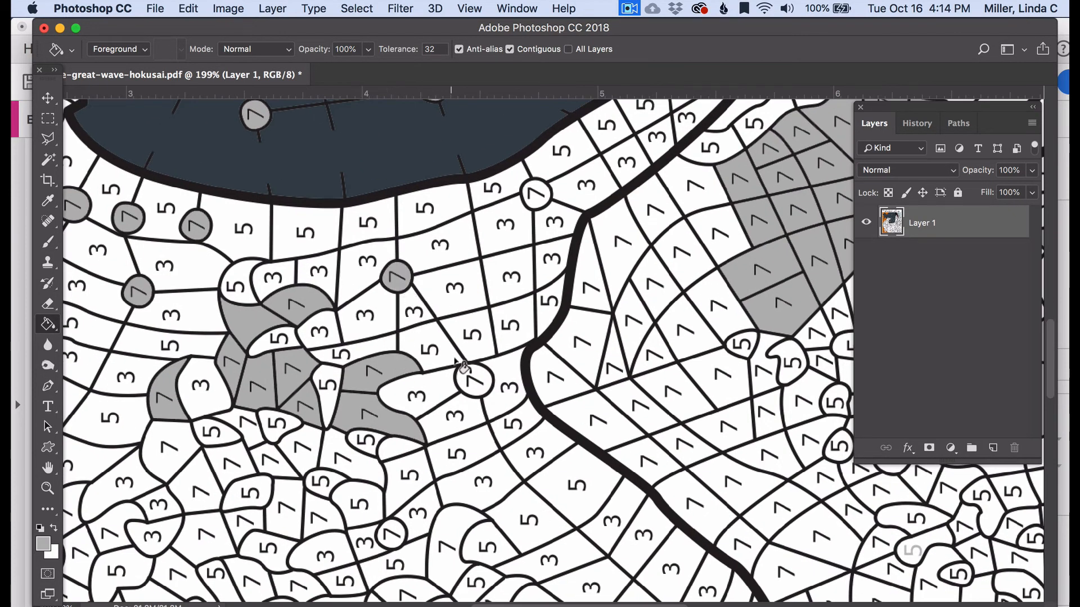
click(535, 198)
- Fill the number 7 areas along the inner side of the thick wave outline, down past its inward bend, with light gray
click(687, 181)
click(650, 205)
click(615, 232)
click(586, 281)
click(574, 331)
click(550, 375)
click(581, 415)
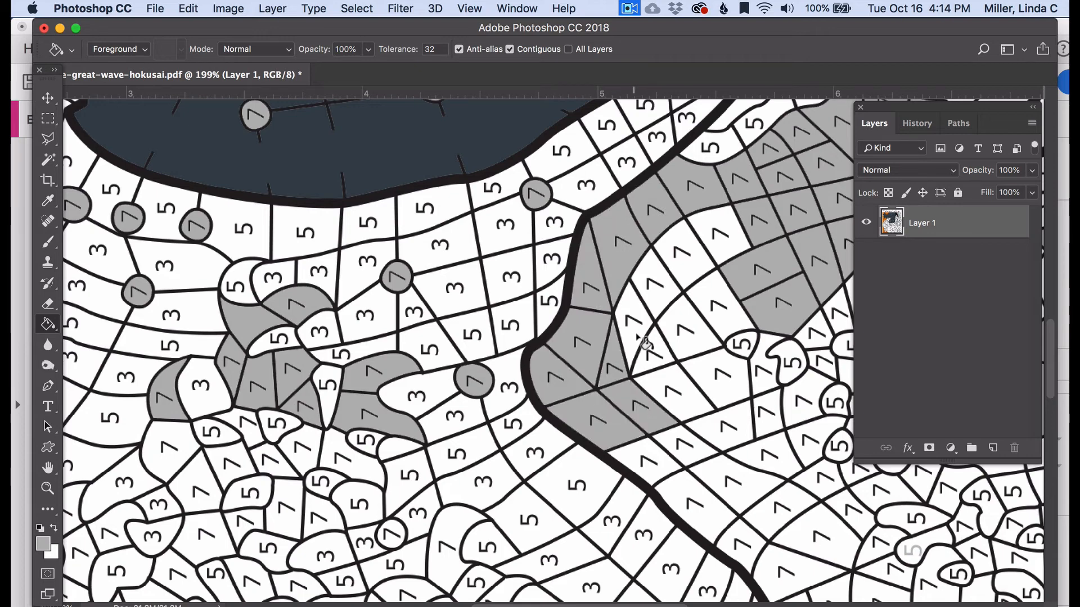
- Fill the number 7 areas between the gray strip along the outline and the small number 5 spots with light gray
click(725, 302)
click(663, 355)
click(731, 398)
click(775, 389)
click(710, 415)
click(804, 419)
click(744, 426)
click(706, 458)
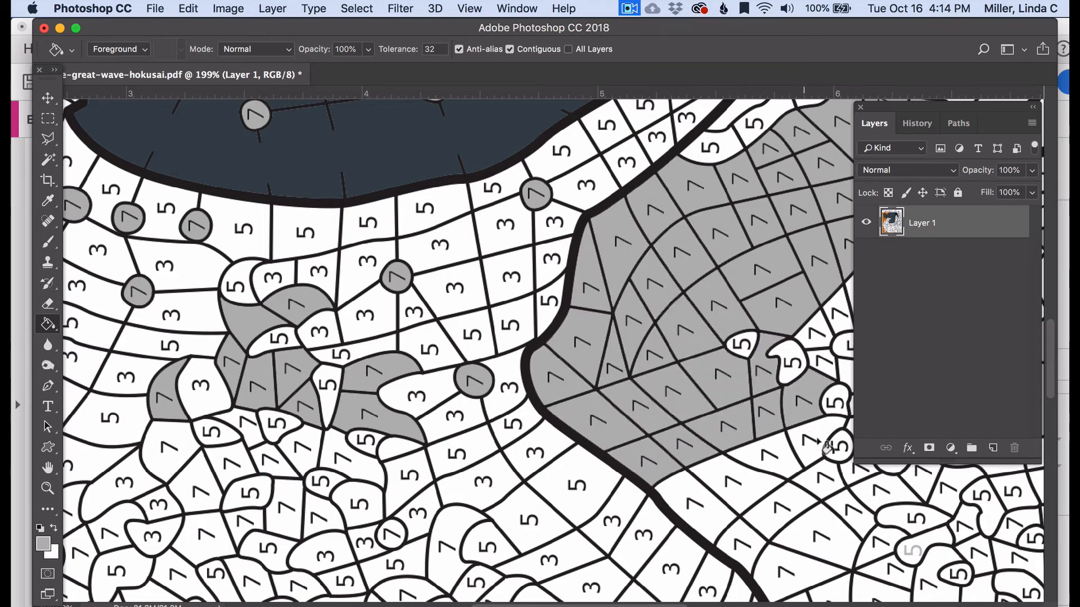
- Fill the next rows of number 7 areas, from below the number 5 spots down along the thick outline, with light gray
click(812, 447)
click(766, 457)
click(696, 503)
click(856, 485)
click(784, 509)
click(738, 542)
click(917, 484)
click(880, 495)
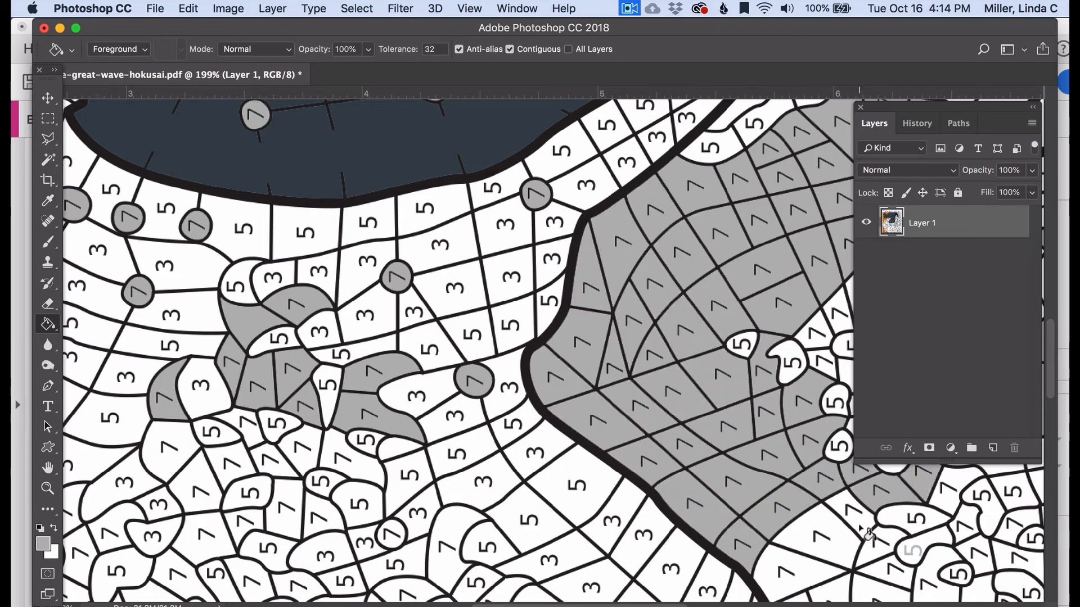
click(866, 532)
- Fill the number 7 areas around the number 5 cluster near the page's right edge with light gray
scroll(562, 337, right, 10)
click(627, 304)
click(615, 341)
click(627, 382)
click(629, 438)
click(753, 422)
click(711, 430)
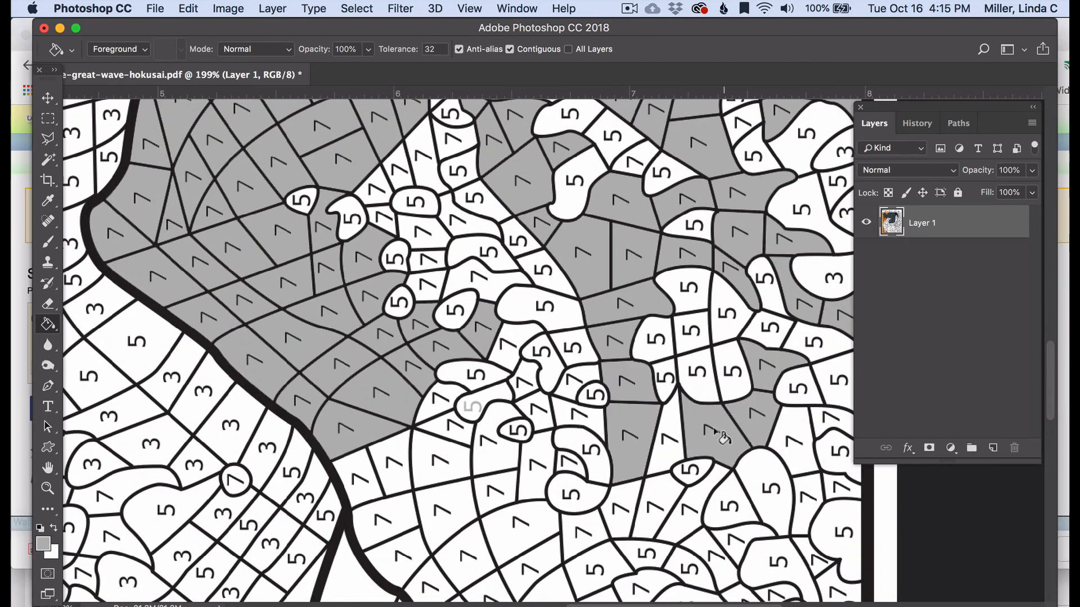
- Fill the number 7 areas between the two gray regions, around the small number 5 circles, with light gray
click(666, 436)
click(582, 419)
click(534, 408)
click(523, 382)
click(438, 396)
click(453, 425)
click(506, 450)
click(492, 492)
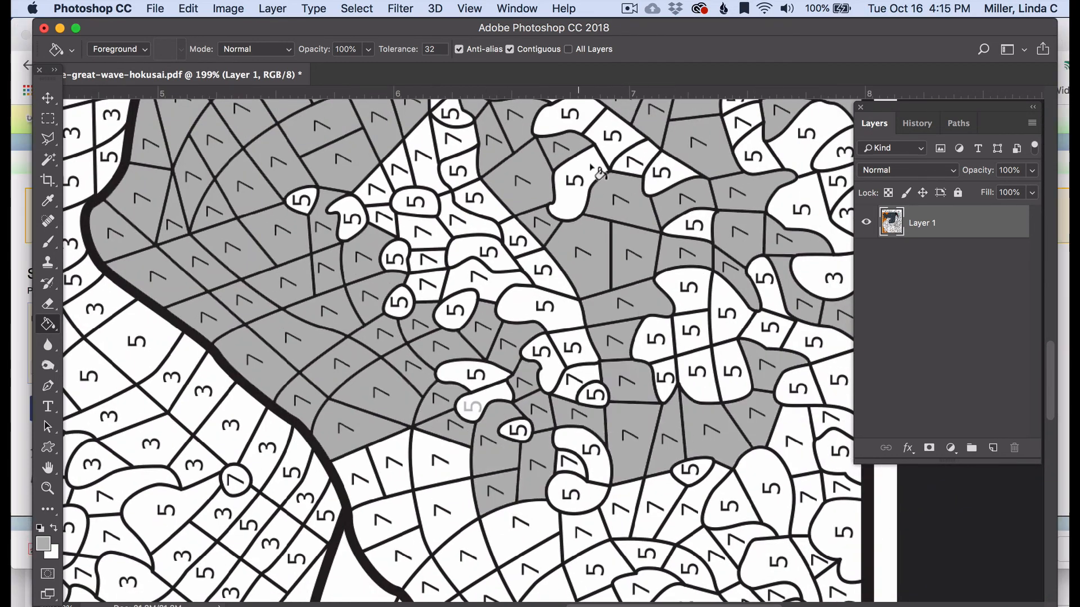